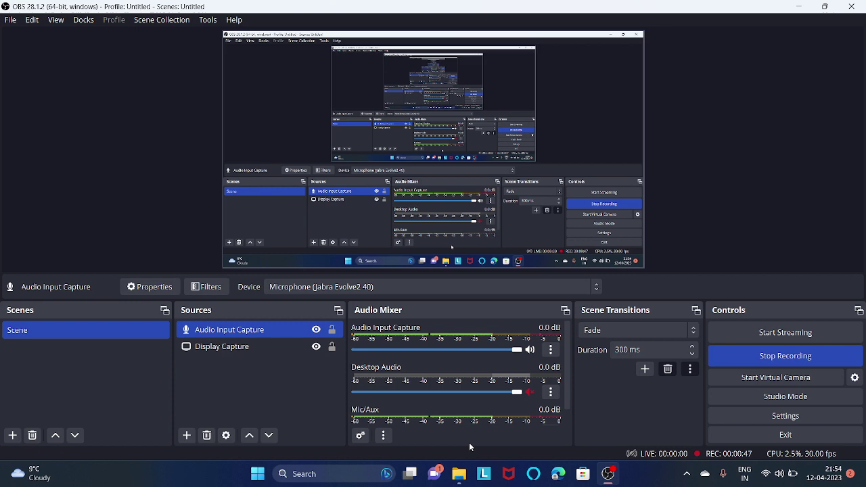
# Bring the Project folder window, with the Elasticsearch, Logstash and Grafana folders, to the front
pyautogui.click(457, 481)
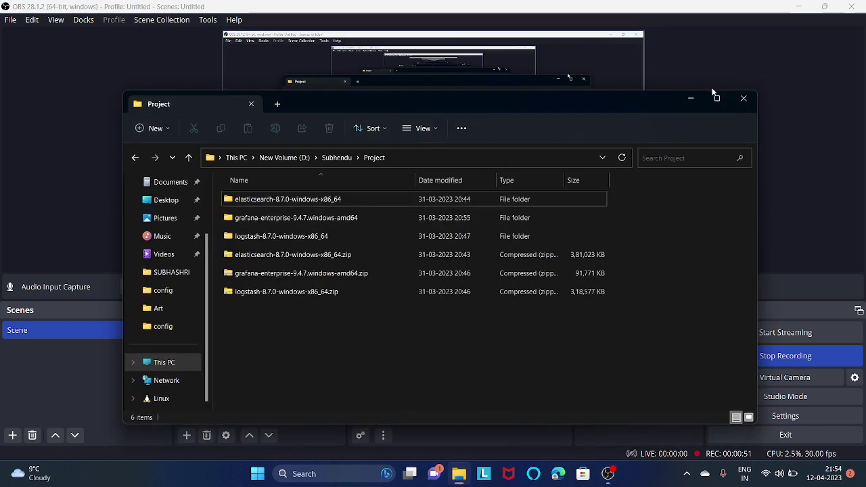
# Maximize Explorer, navigate into logstash-8.7.0\config, and open logstash.conf to get the app picker
pyautogui.click(717, 99)
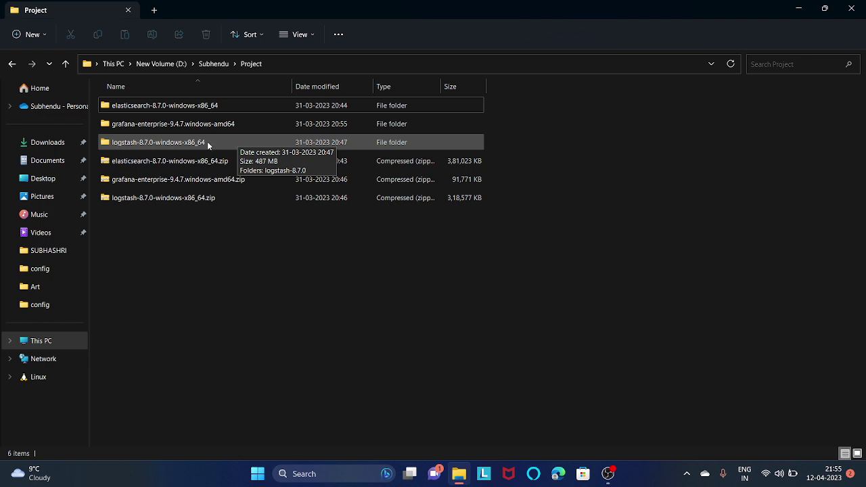
pyautogui.doubleClick(207, 141)
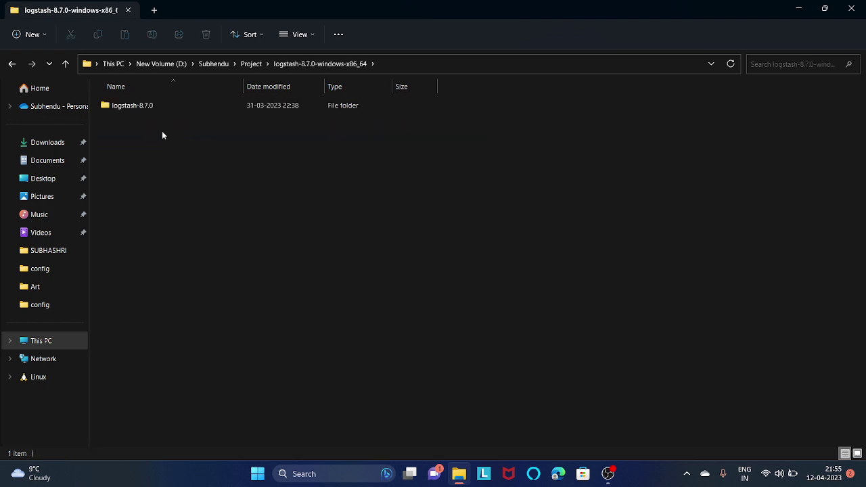
pyautogui.doubleClick(153, 106)
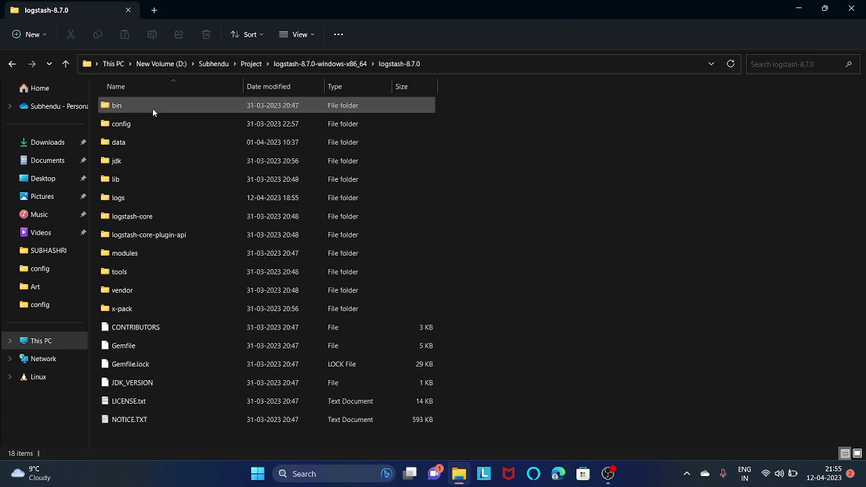
pyautogui.doubleClick(137, 124)
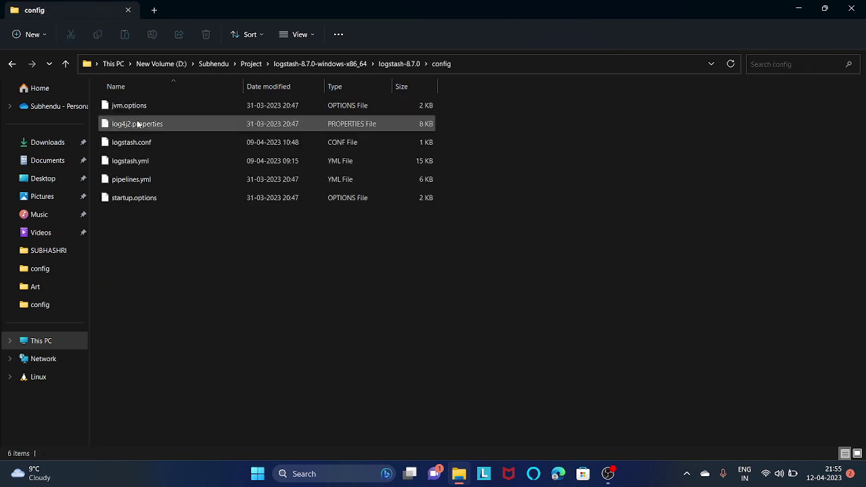
pyautogui.rightClick(171, 143)
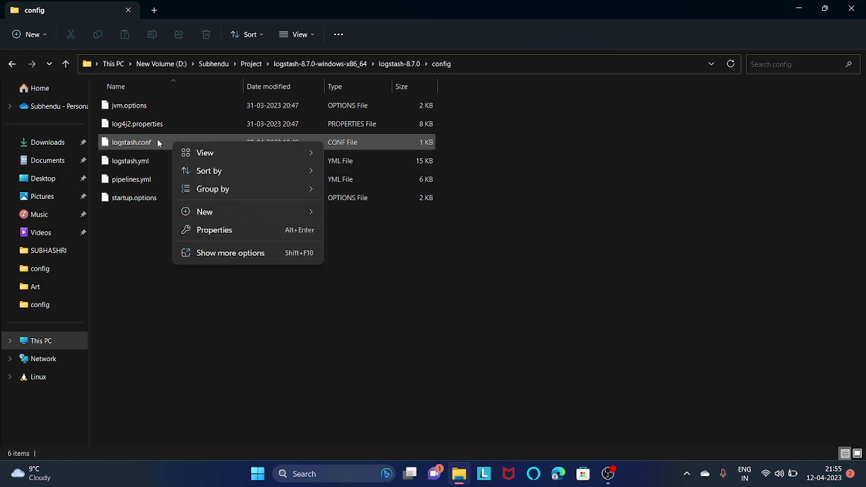
pyautogui.doubleClick(158, 142)
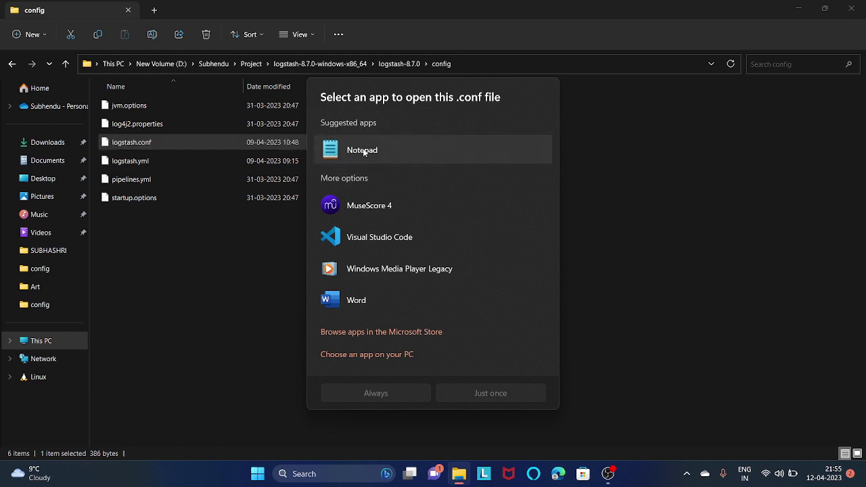
# Open logstash.conf in Notepad; highlight the demo.txt path, csv filter and localhost:9200 output blocks
pyautogui.doubleClick(366, 154)
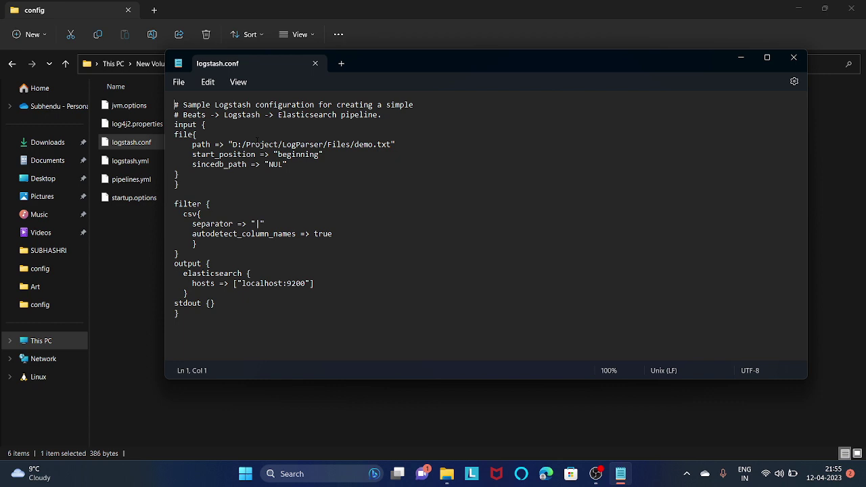
pyautogui.moveTo(233, 144); pyautogui.dragTo(390, 144)
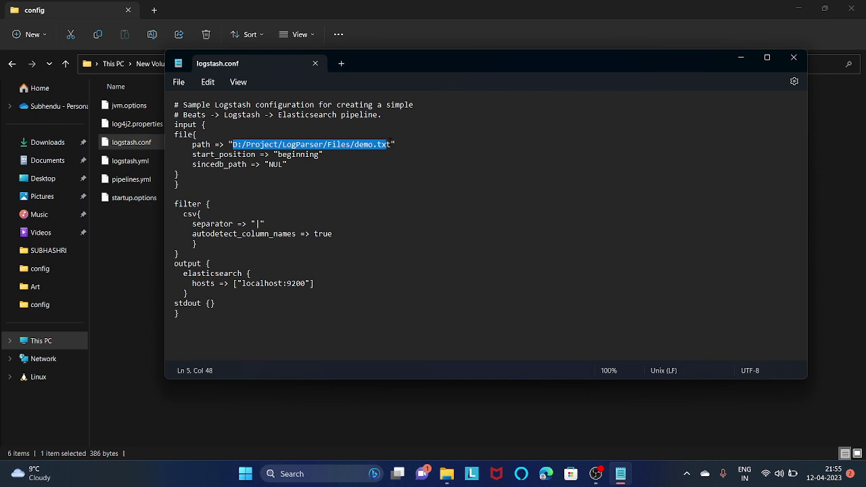
pyautogui.moveTo(174, 204); pyautogui.dragTo(179, 253)
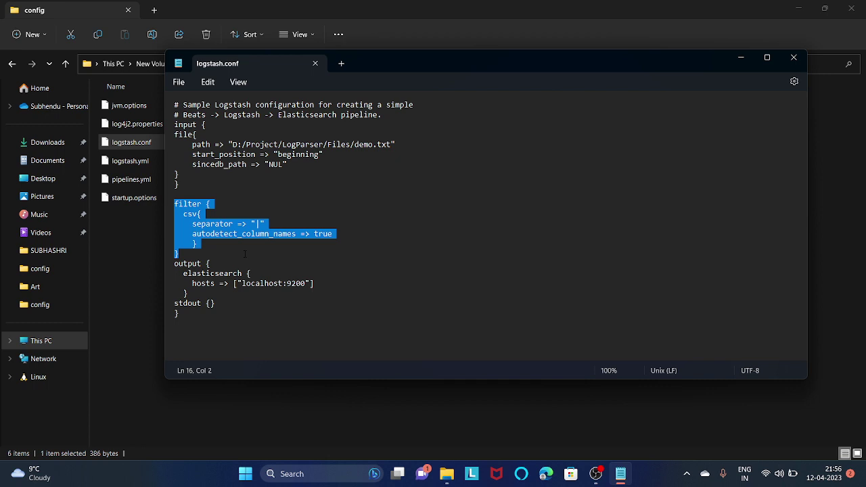
pyautogui.moveTo(174, 263); pyautogui.dragTo(178, 313)
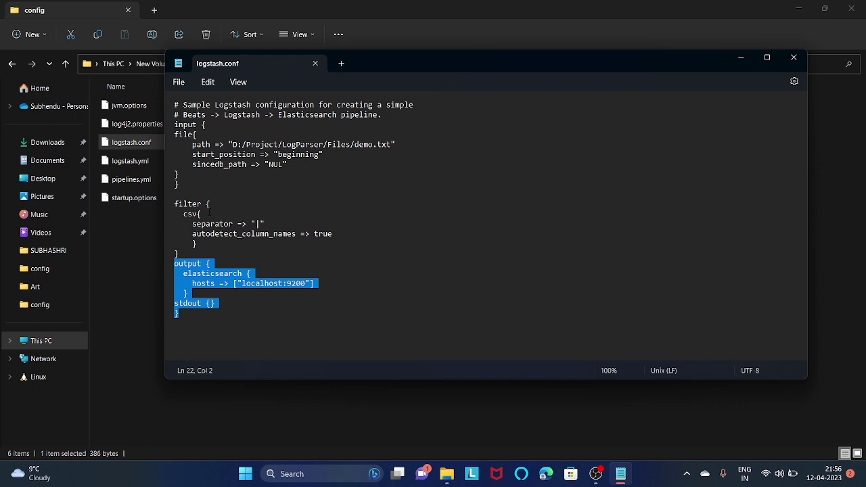
# Go into the Logstash bin folder in Explorer and copy its full path
pyautogui.click(140, 237)
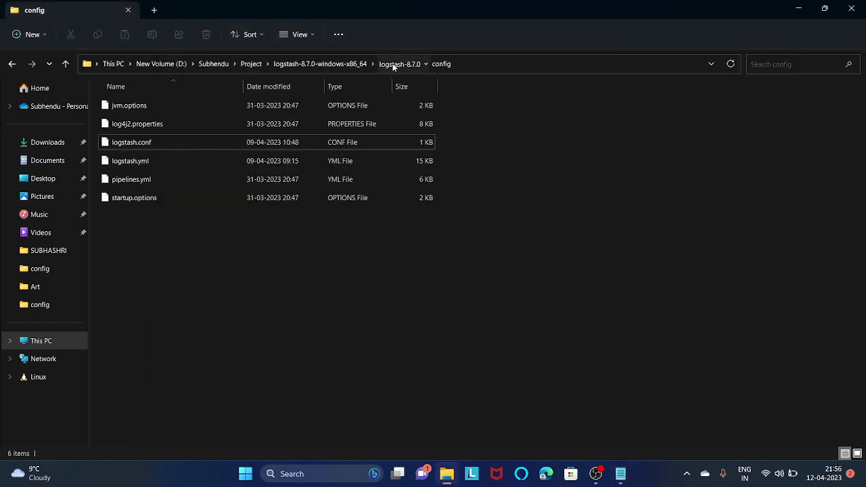
pyautogui.click(393, 64)
pyautogui.doubleClick(170, 108)
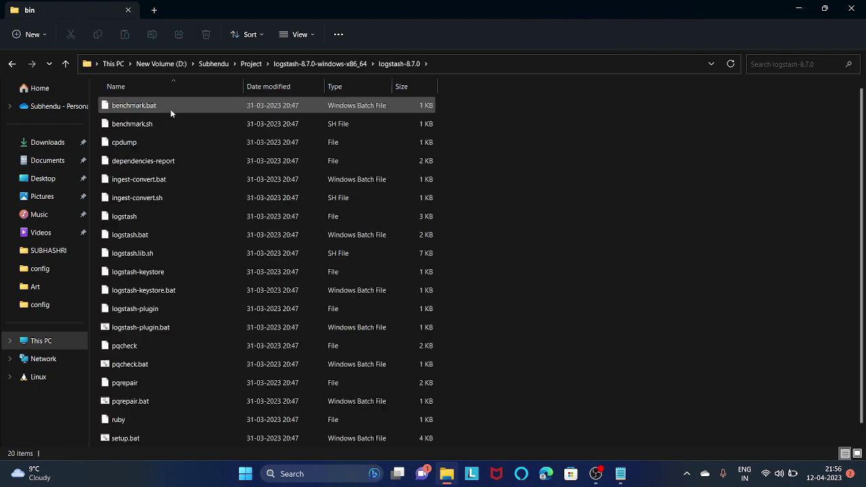
pyautogui.click(462, 66)
pyautogui.hotkey('ctrl', 'c')
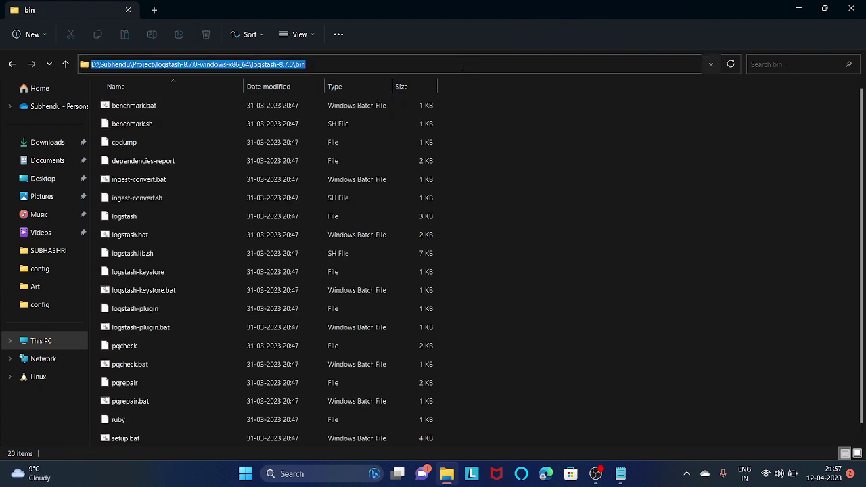
# Launch Command Prompt as administrator from Windows search
pyautogui.click(318, 480)
pyautogui.write('cmd')
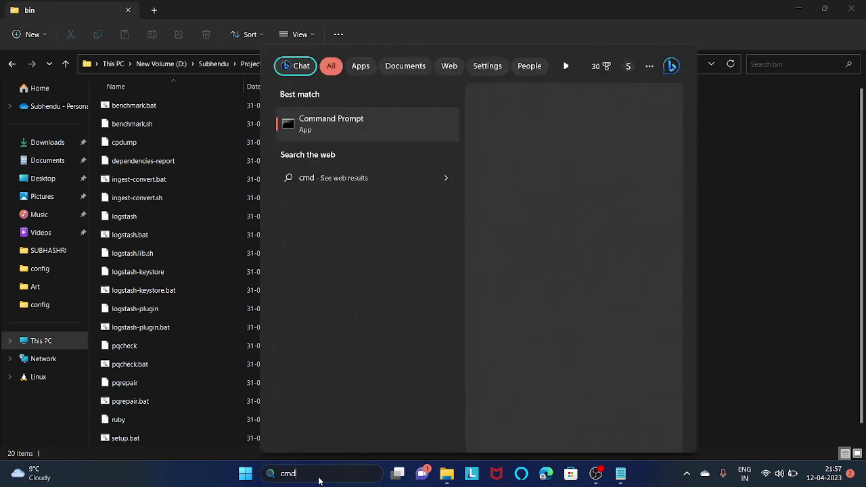
pyautogui.rightClick(377, 129)
pyautogui.click(416, 144)
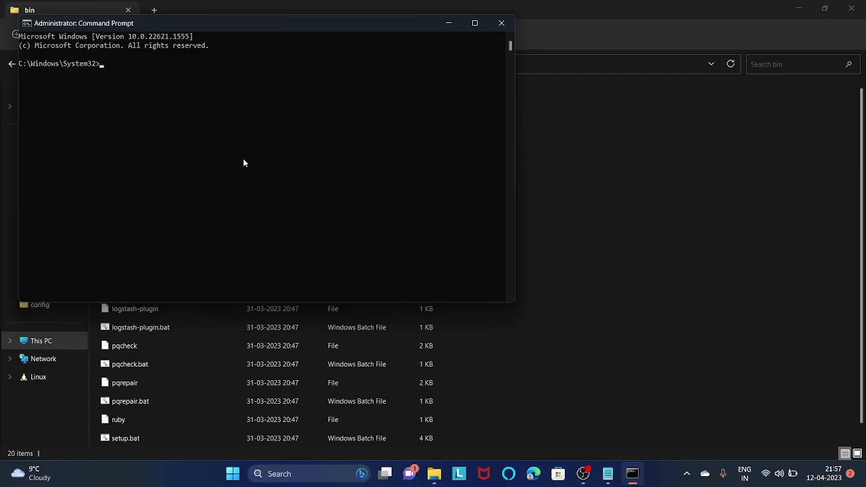
# Change to the Logstash bin folder on D: and run logstash.bat -f .\config\logstash.conf
pyautogui.write('d:')
pyautogui.press('Return')
pyautogui.write('cd')
pyautogui.hotkey('ctrl', 'v')
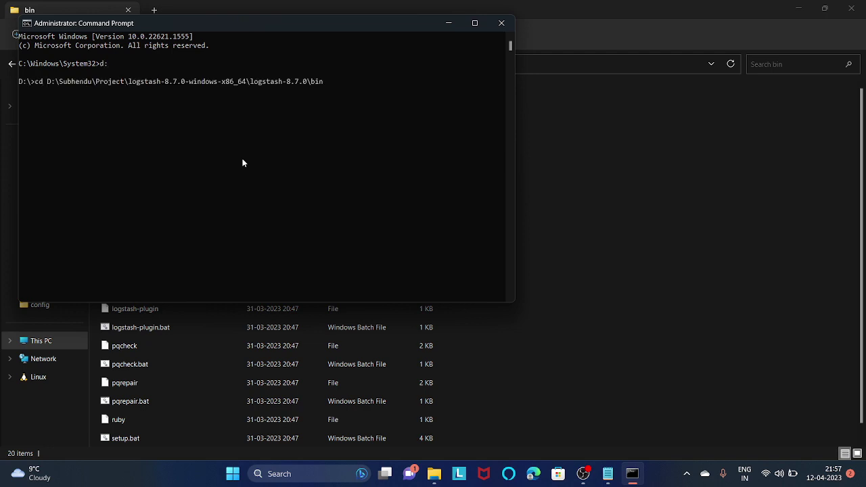
pyautogui.press('Return')
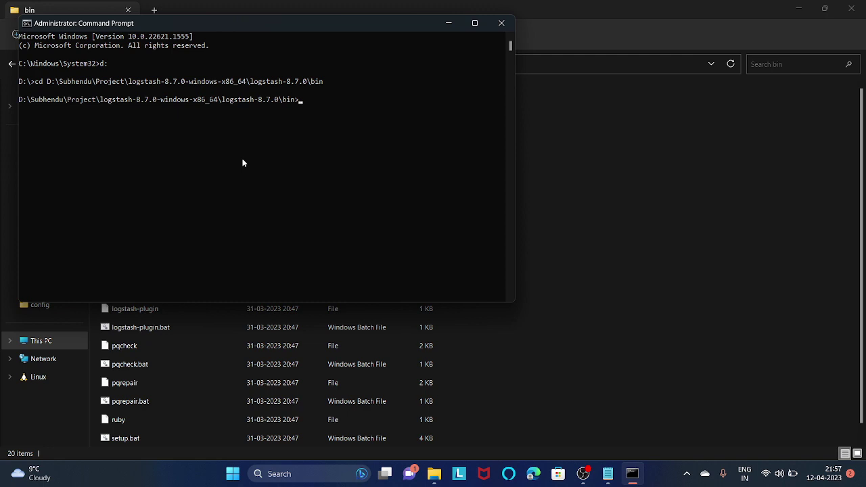
pyautogui.write('logstash.bat -f .\\config\\log')
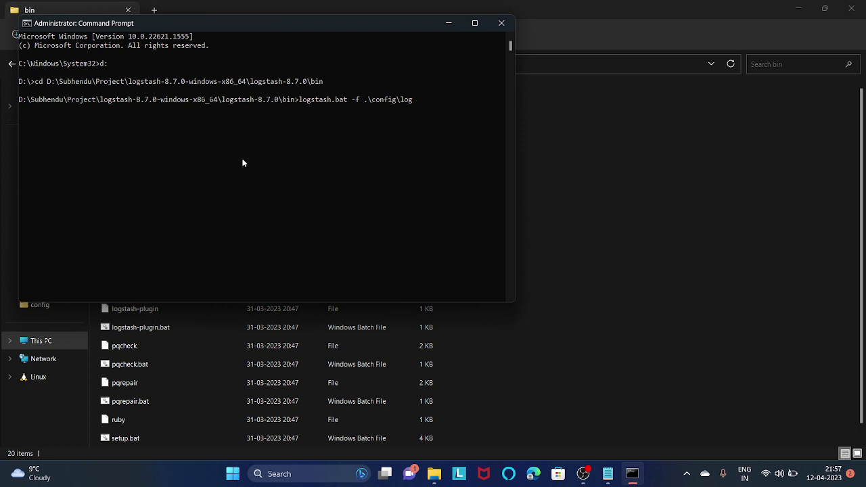
pyautogui.write('stash.conf')
pyautogui.press('Return')
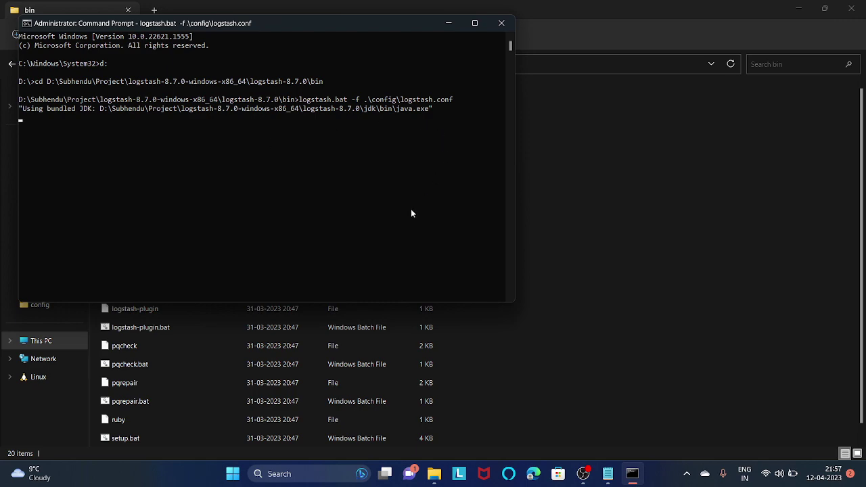
# Minimize the console, navigate into elasticsearch-8.7.0\config, and open elasticsearch.yml
pyautogui.click(449, 24)
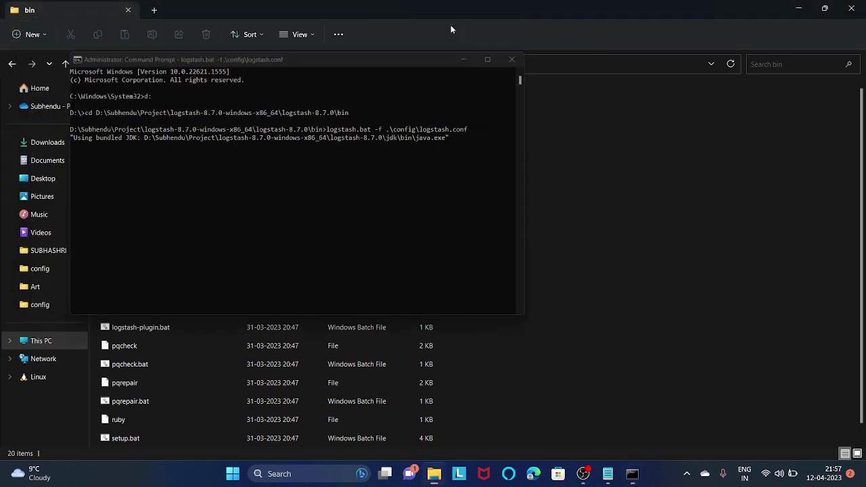
pyautogui.click(245, 63)
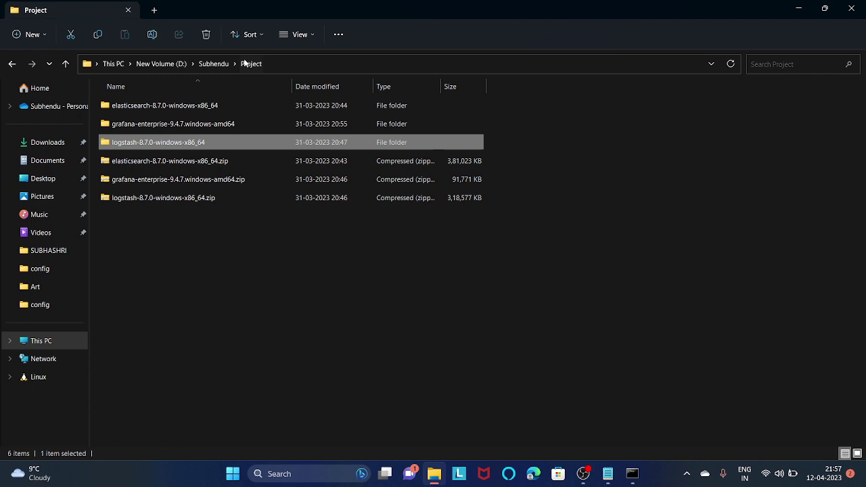
pyautogui.click(180, 106)
pyautogui.doubleClick(180, 106)
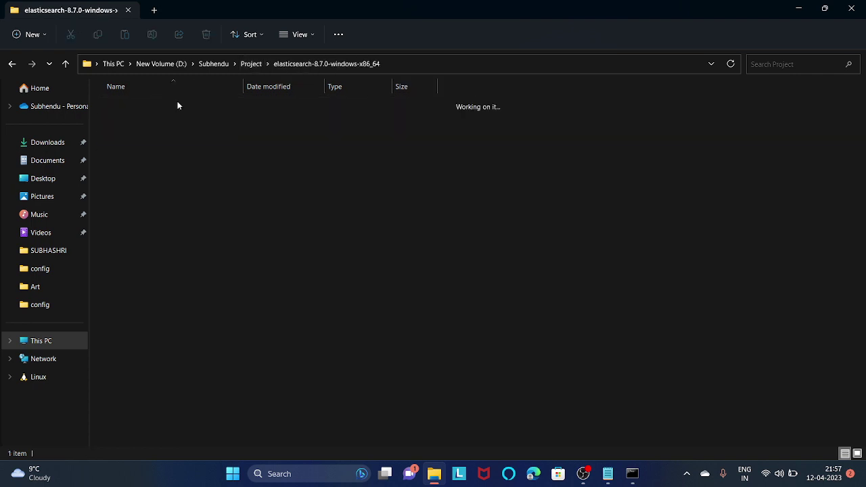
pyautogui.doubleClick(150, 110)
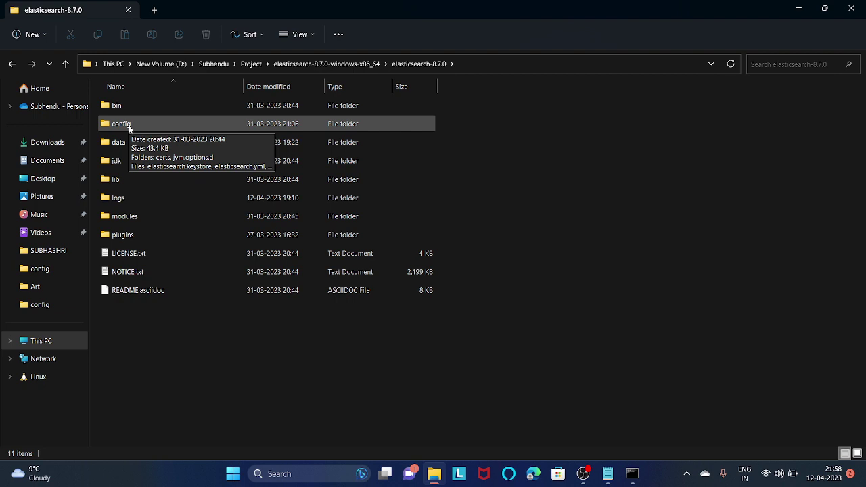
pyautogui.doubleClick(132, 125)
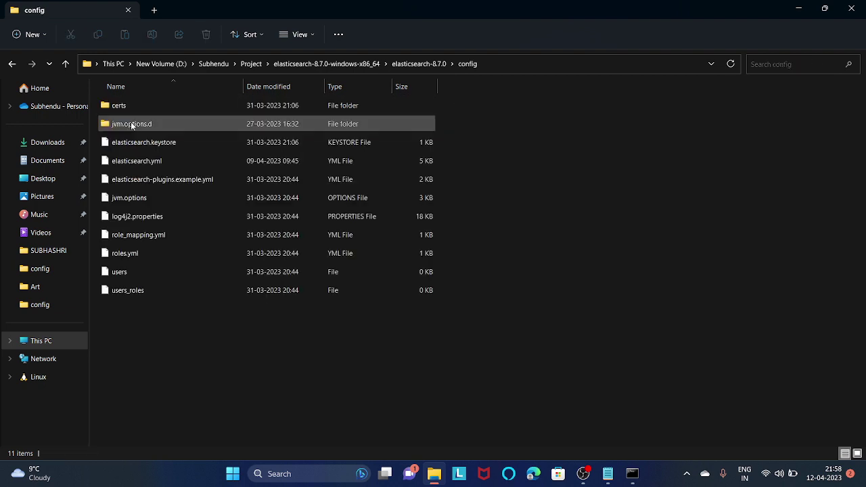
pyautogui.doubleClick(152, 163)
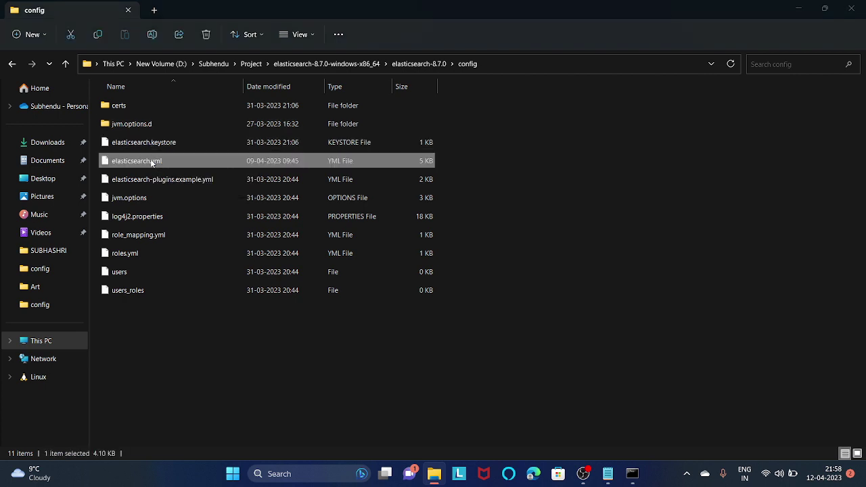
# Open elasticsearch.yml in Notepad and highlight the http.port: 9200 setting
pyautogui.doubleClick(354, 154)
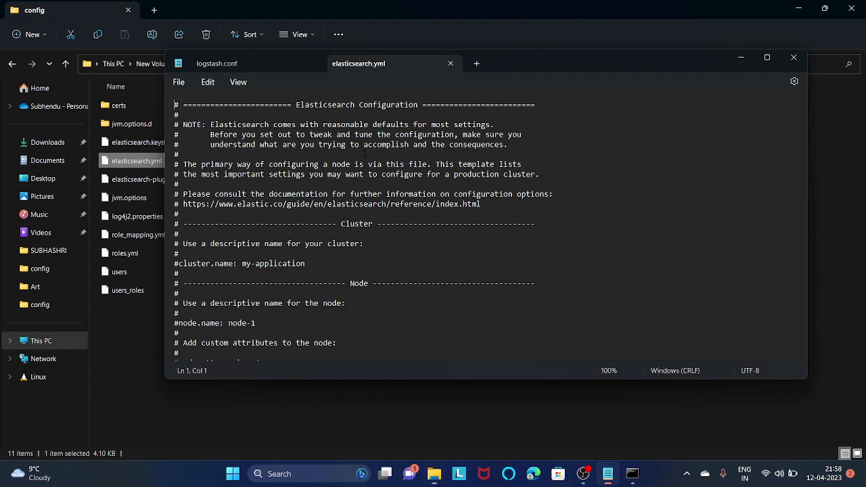
pyautogui.click(237, 164)
pyautogui.press('Down')
pyautogui.press('Down')
pyautogui.press('Down')
pyautogui.press('Down')
pyautogui.press('Down')
pyautogui.press('Down')
pyautogui.press('Down')
pyautogui.press('Down')
pyautogui.press('Down')
pyautogui.press('Down')
pyautogui.press('Down')
pyautogui.press('Down')
pyautogui.press('Down')
pyautogui.press('Down')
pyautogui.press('Down')
pyautogui.press('Down')
pyautogui.press('Down')
pyautogui.press('Down')
pyautogui.press('Down')
pyautogui.press('Down')
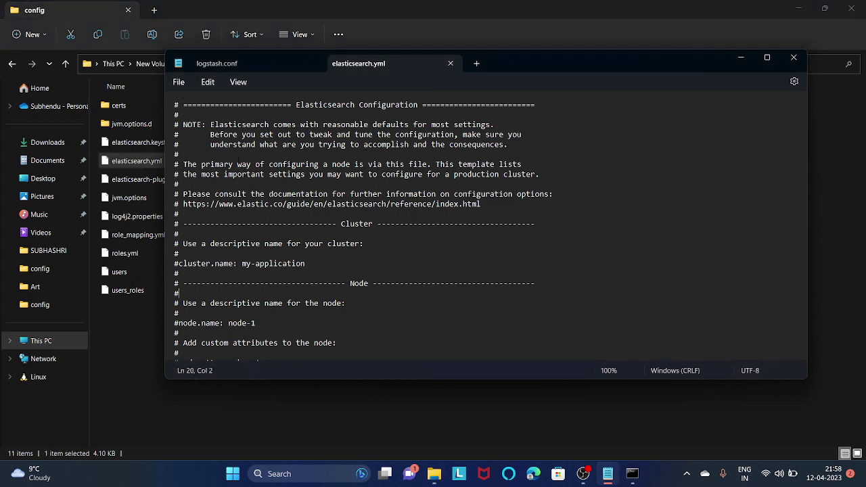
pyautogui.press('Down')
pyautogui.press('Down')
pyautogui.press('Down')
pyautogui.press('Down')
pyautogui.press('Down')
pyautogui.press('Down')
pyautogui.press('Down')
pyautogui.press('Down')
pyautogui.press('Down')
pyautogui.press('Down')
pyautogui.press('Down')
pyautogui.press('Down')
pyautogui.press('Down')
pyautogui.press('Down')
pyautogui.press('Down')
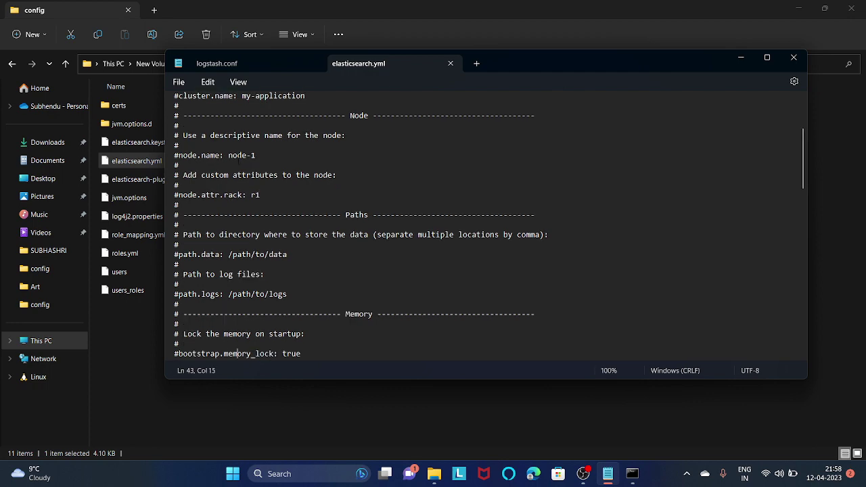
pyautogui.press('Down')
pyautogui.press('Down')
pyautogui.press('Down')
pyautogui.press('Down')
pyautogui.press('Down')
pyautogui.press('Down')
pyautogui.press('Down')
pyautogui.press('Down')
pyautogui.press('Down')
pyautogui.press('Down')
pyautogui.press('Down')
pyautogui.press('Down')
pyautogui.press('Down')
pyautogui.press('Down')
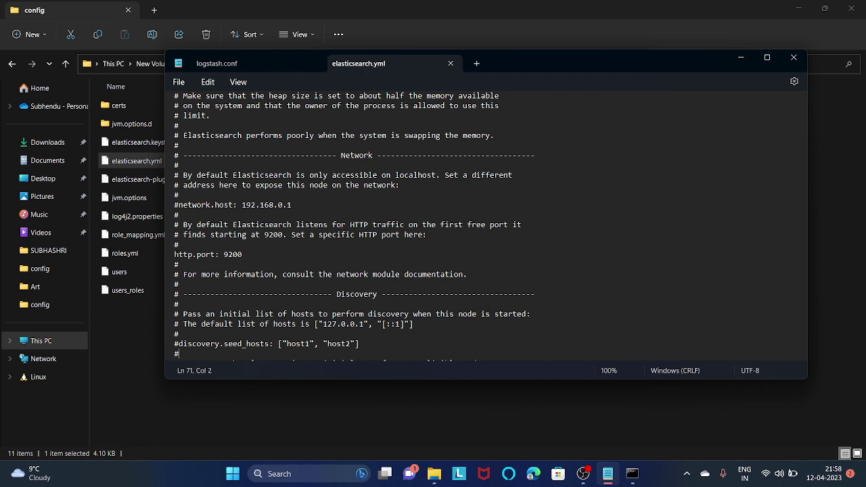
pyautogui.press('Up')
pyautogui.press('Up')
pyautogui.press('Up')
pyautogui.press('Up')
pyautogui.press('Up')
pyautogui.press('Up')
pyautogui.press('Up')
pyautogui.press('Up')
pyautogui.press('Up')
pyautogui.press('Up')
pyautogui.press('Home')
pyautogui.hotkey('shift', 'Right')
pyautogui.hotkey('shift', 'Right')
pyautogui.hotkey('shift', 'Right')
pyautogui.hotkey('shift', 'Right')
pyautogui.hotkey('shift', 'Right')
pyautogui.hotkey('shift', 'Right')
pyautogui.hotkey('shift', 'Right')
pyautogui.hotkey('shift', 'Right')
pyautogui.hotkey('shift', 'Right')
pyautogui.hotkey('shift', 'Right')
pyautogui.hotkey('shift', 'Right')
pyautogui.hotkey('shift', 'Right')
pyautogui.hotkey('shift', 'Right')
pyautogui.hotkey('shift', 'Right')
pyautogui.hotkey('shift', 'Right')
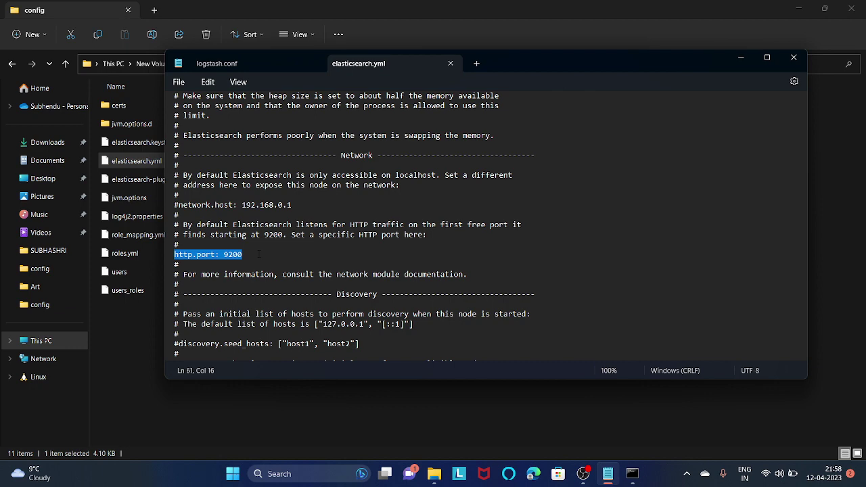
# Highlight the security-enabled false setting, then minimize Notepad and return to the Logstash console
pyautogui.press('Down')
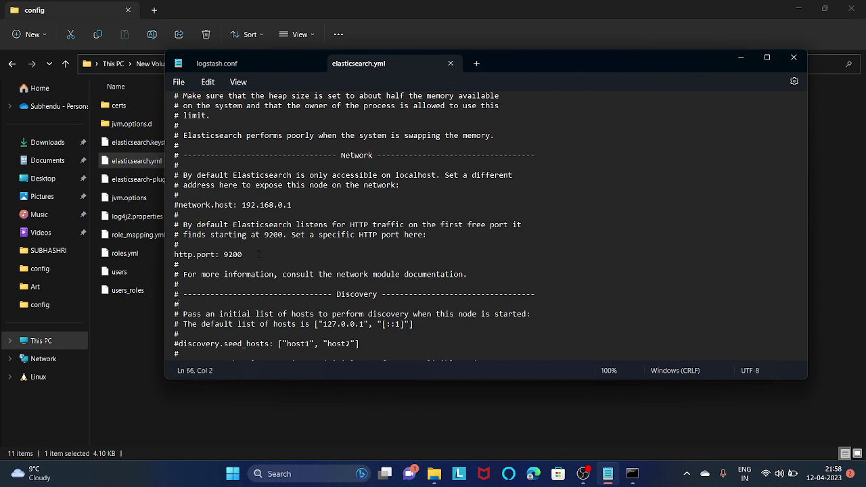
pyautogui.press('Down')
pyautogui.press('Down')
pyautogui.press('Down')
pyautogui.press('Down')
pyautogui.press('Down')
pyautogui.press('Down')
pyautogui.press('Down')
pyautogui.press('Down')
pyautogui.press('Down')
pyautogui.press('Down')
pyautogui.press('Down')
pyautogui.press('Down')
pyautogui.press('Down')
pyautogui.press('Down')
pyautogui.press('Down')
pyautogui.press('Down')
pyautogui.press('Down')
pyautogui.press('Down')
pyautogui.press('Down')
pyautogui.press('Down')
pyautogui.press('Down')
pyautogui.press('Down')
pyautogui.press('Down')
pyautogui.press('Down')
pyautogui.press('Down')
pyautogui.press('Down')
pyautogui.press('Down')
pyautogui.press('Down')
pyautogui.press('Down')
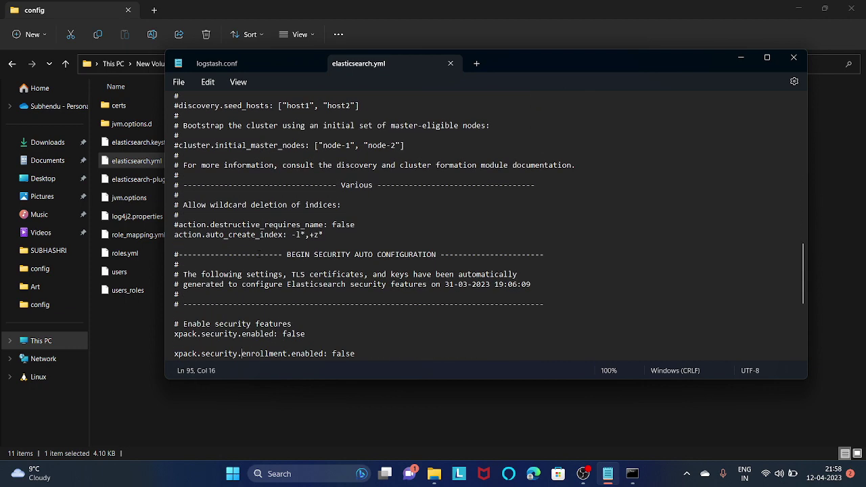
pyautogui.press('Down')
pyautogui.press('Down')
pyautogui.press('Down')
pyautogui.press('Down')
pyautogui.press('Down')
pyautogui.press('Down')
pyautogui.press('Down')
pyautogui.press('Down')
pyautogui.press('Down')
pyautogui.click(241, 353)
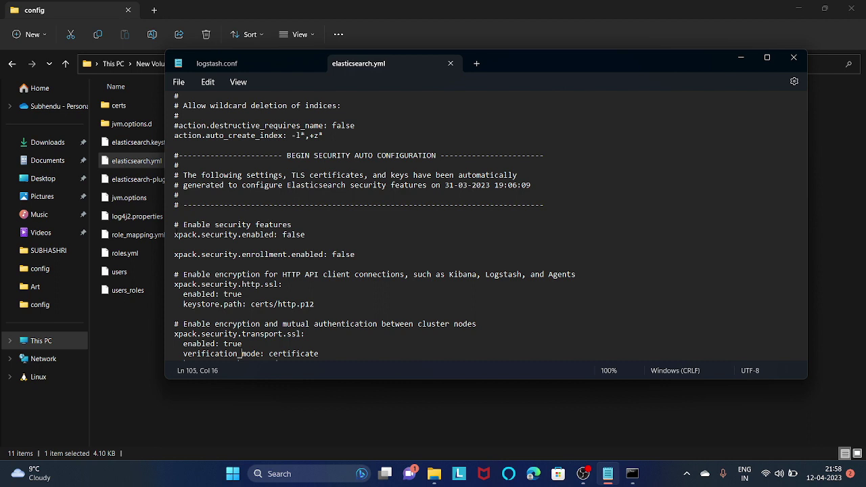
pyautogui.moveTo(174, 225); pyautogui.dragTo(319, 233)
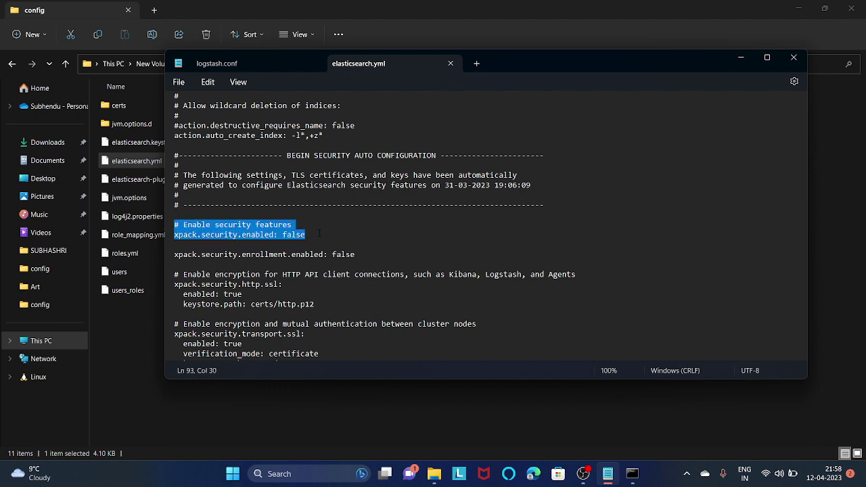
pyautogui.click(742, 61)
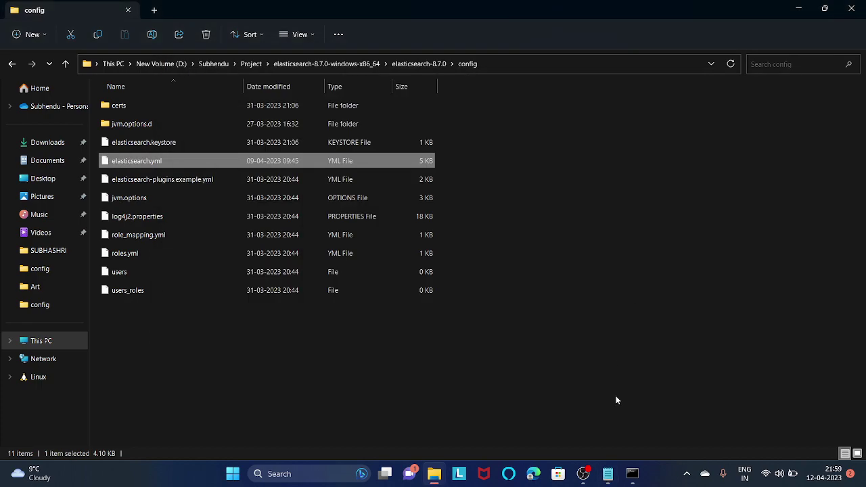
pyautogui.click(632, 476)
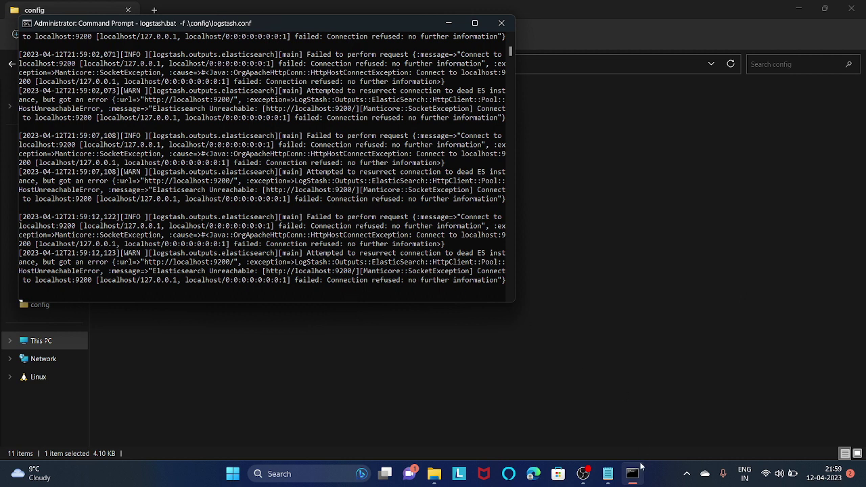
# Minimize the Logstash console, open a new Command Prompt on D:, and return to Explorer
pyautogui.moveTo(632, 476)
pyautogui.click(632, 473)
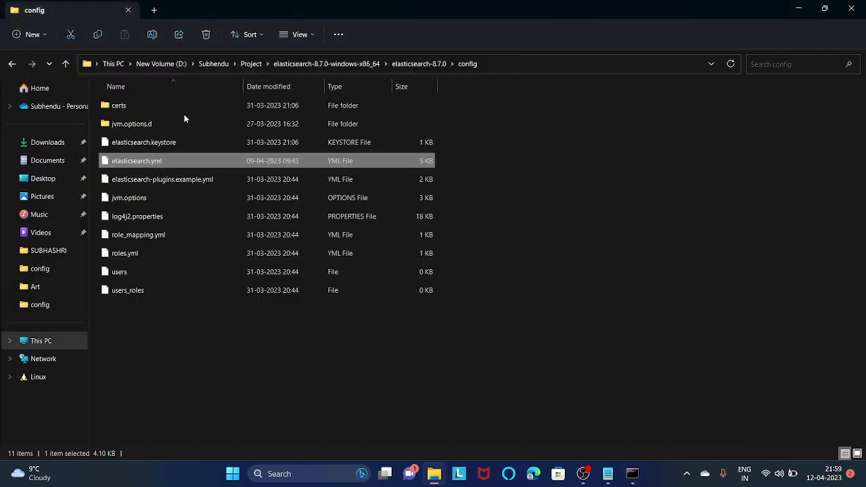
pyautogui.click(279, 473)
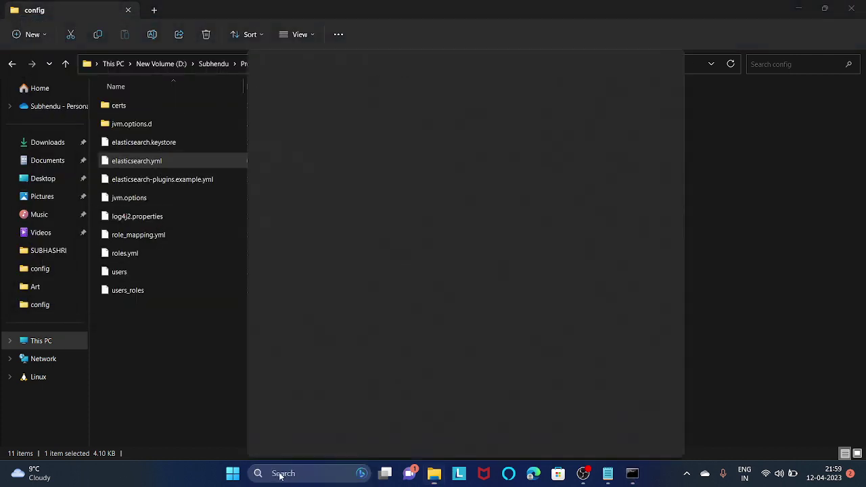
pyautogui.write('cmd')
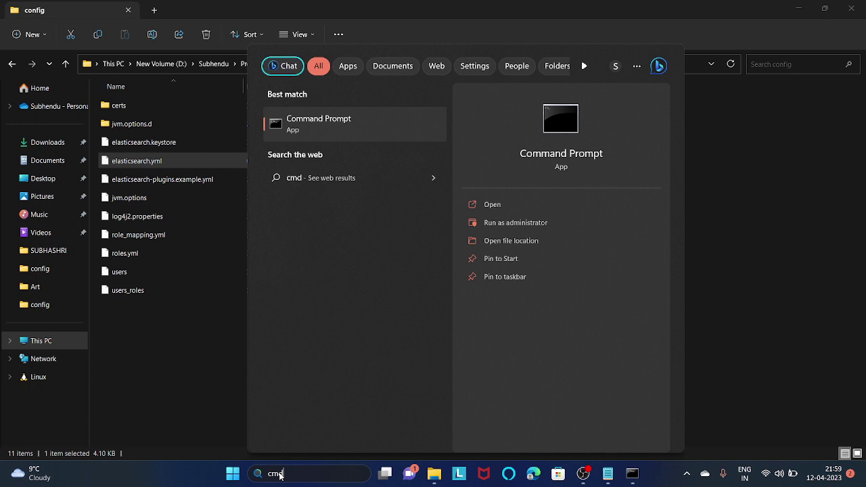
pyautogui.press('Return')
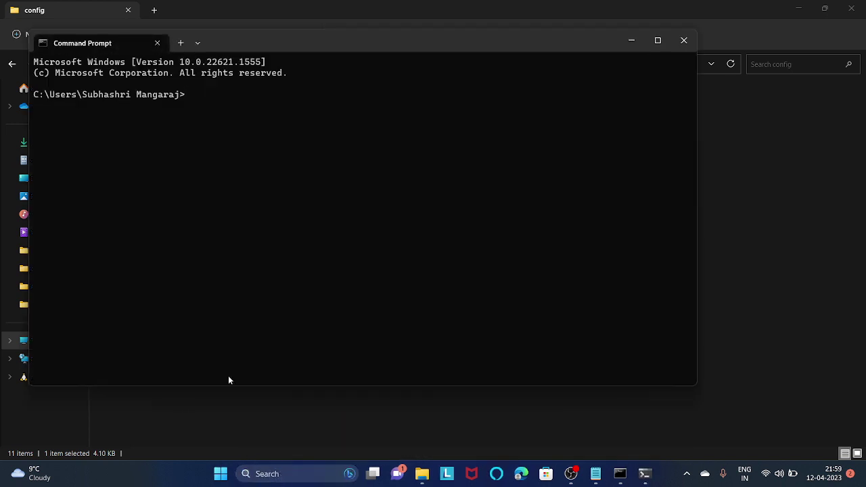
pyautogui.write('d:')
pyautogui.press('Return')
pyautogui.write('cd')
pyautogui.click(422, 473)
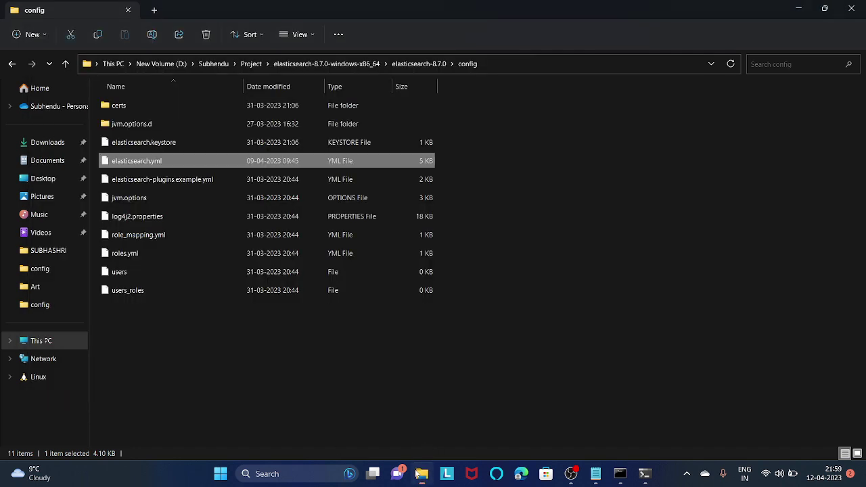
# Open the elasticsearch-8.7.0 bin folder and copy its full path from the address bar
pyautogui.click(406, 64)
pyautogui.doubleClick(140, 105)
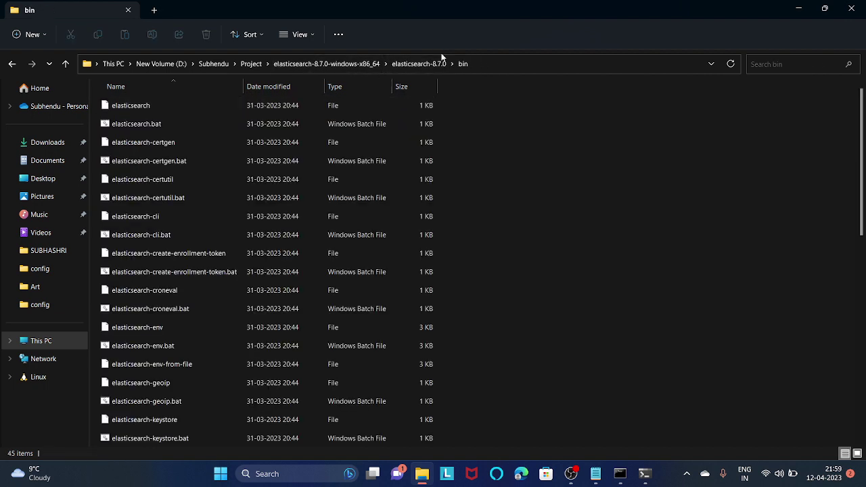
pyautogui.click(474, 63)
pyautogui.hotkey('ctrl', 'c')
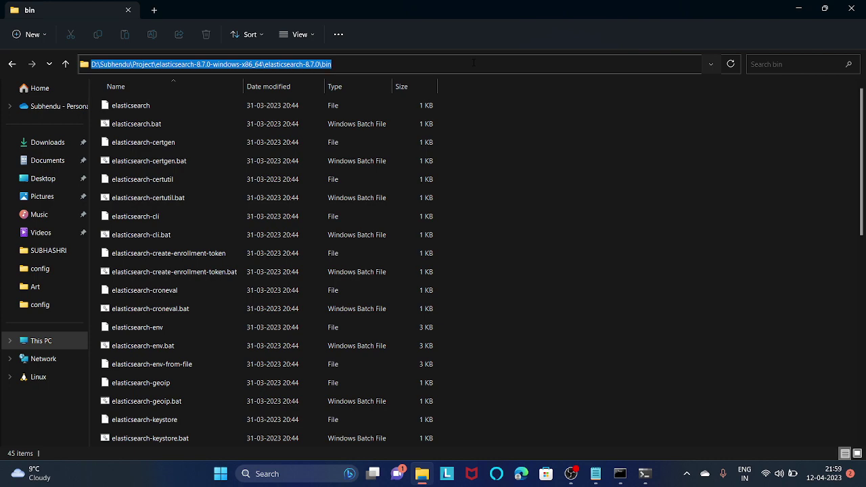
# Close the non-administrator console and start Command Prompt as administrator
pyautogui.click(644, 474)
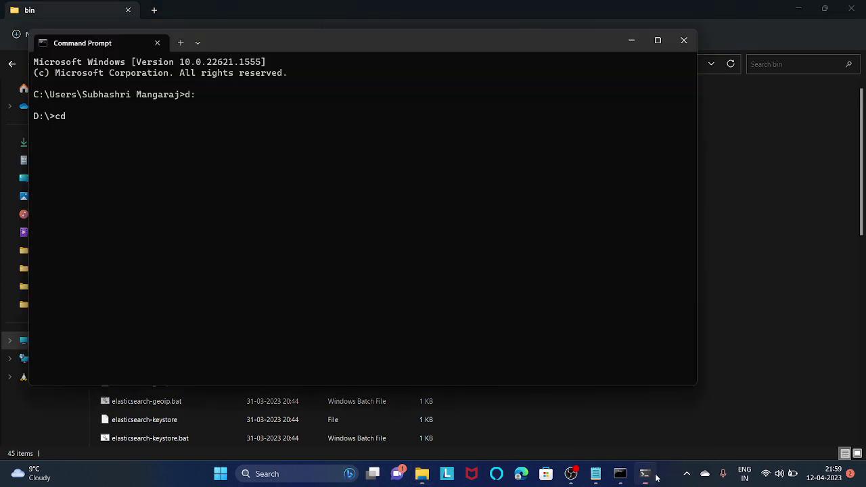
pyautogui.click(684, 40)
pyautogui.click(302, 473)
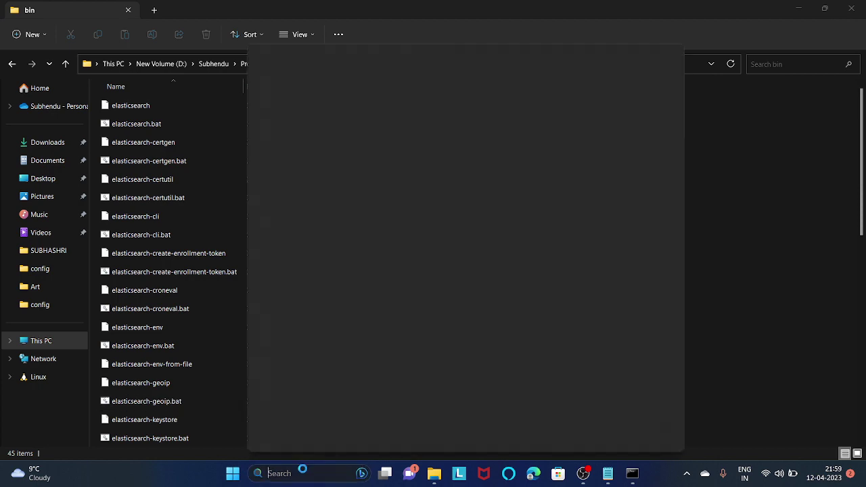
pyautogui.write('cmd')
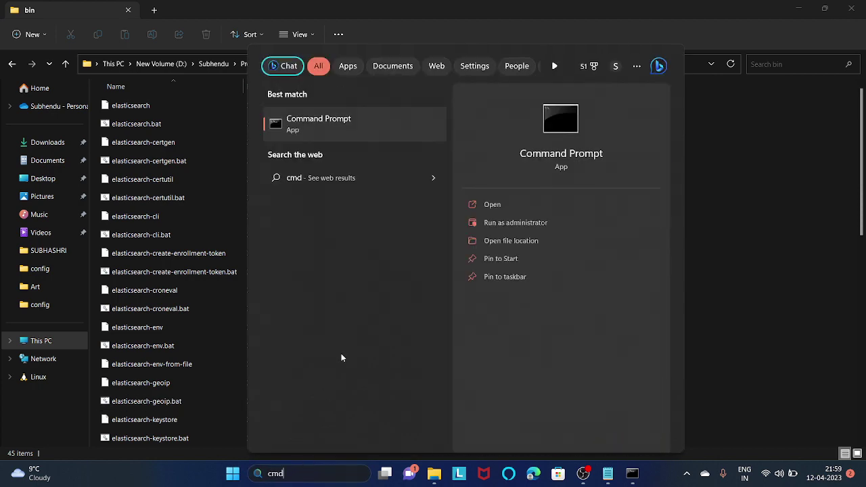
pyautogui.click(378, 130)
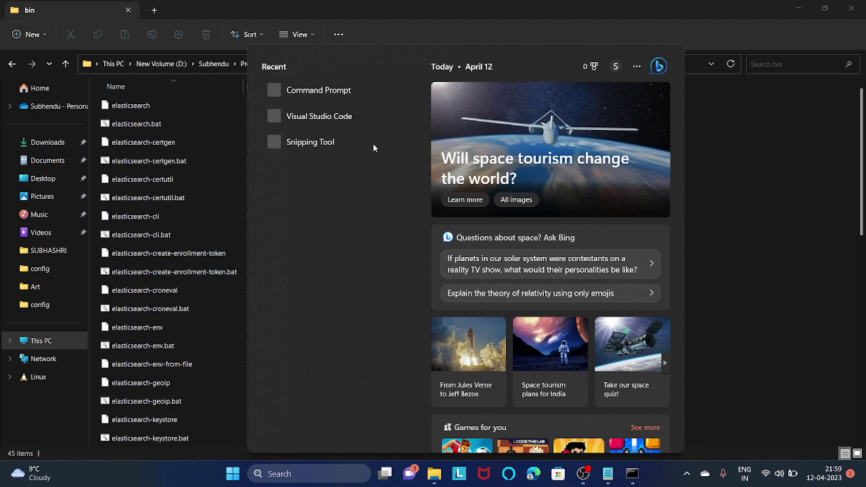
pyautogui.rightClick(357, 94)
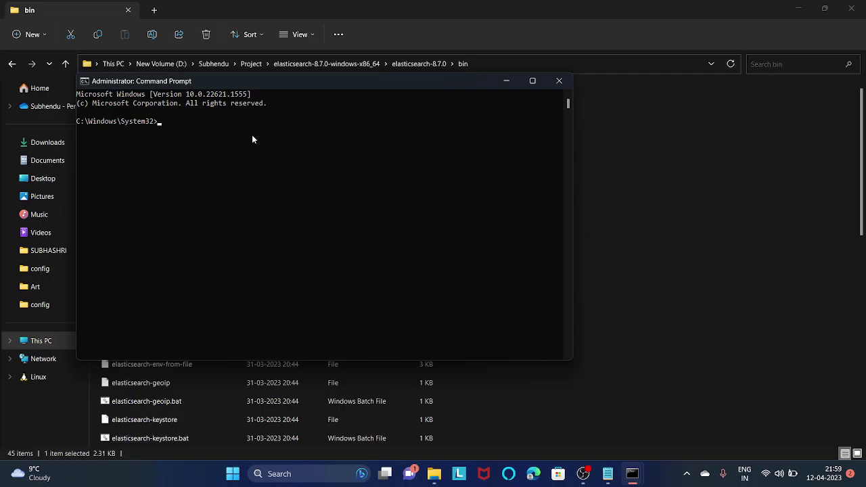
# Change to the pasted Elasticsearch bin folder on D: and run elasticsearch.bat
pyautogui.write('d:')
pyautogui.press('Return')
pyautogui.write('cd')
pyautogui.hotkey('ctrl', 'v')
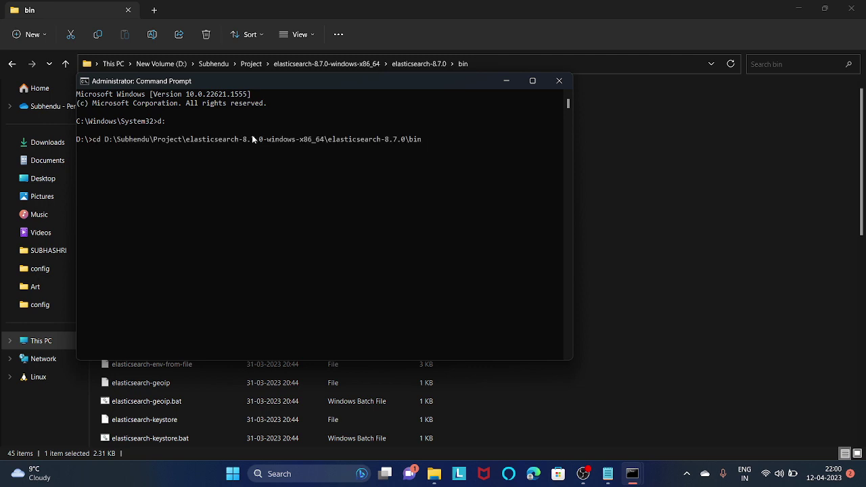
pyautogui.press('Return')
pyautogui.write('e')
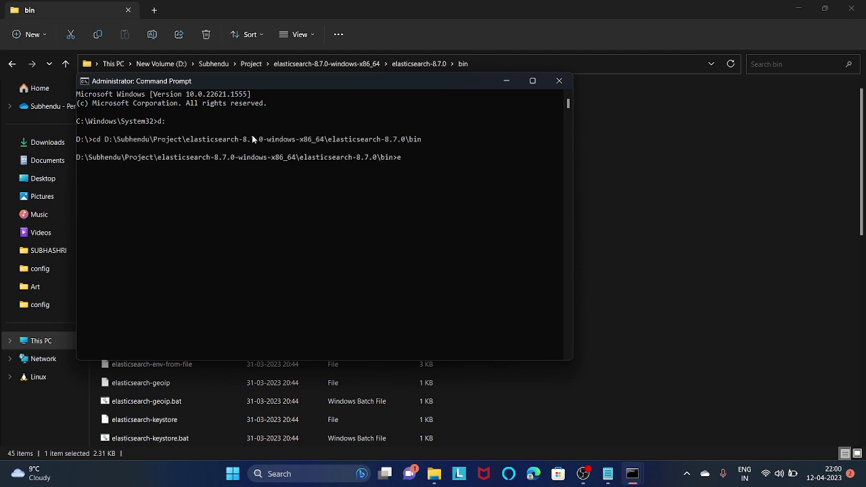
pyautogui.write('last')
pyautogui.write('icsearch.bat')
pyautogui.press('Return')
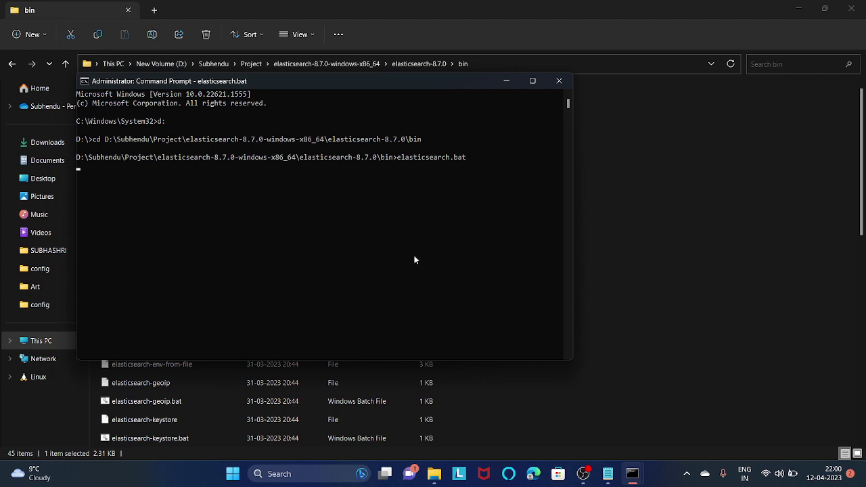
# Hide the Elasticsearch console, navigate to grafana-9.4.7\bin, and launch grafana-server.exe
pyautogui.click(503, 80)
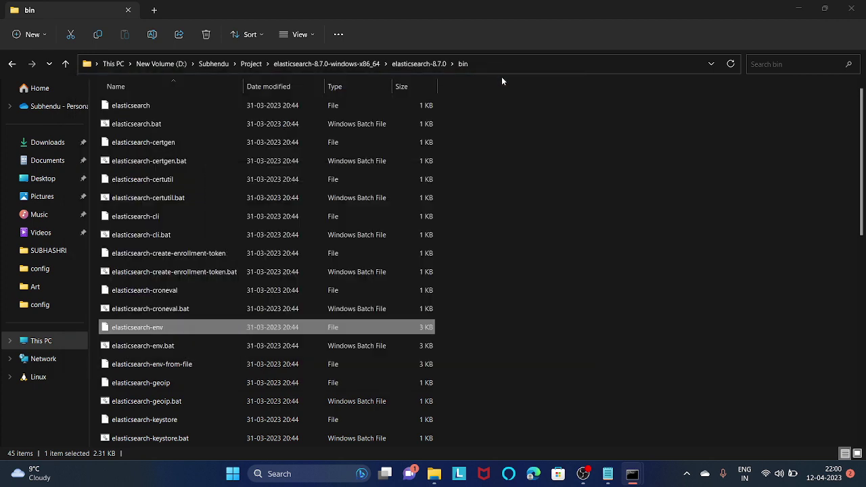
pyautogui.click(251, 64)
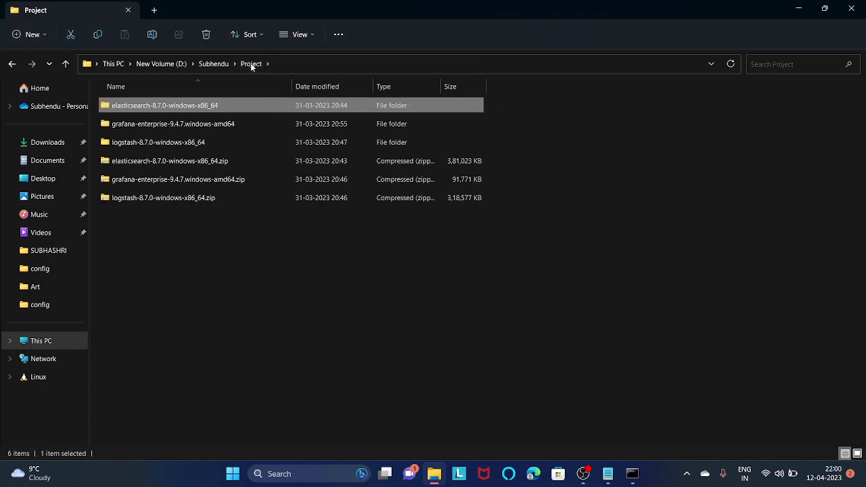
pyautogui.doubleClick(179, 124)
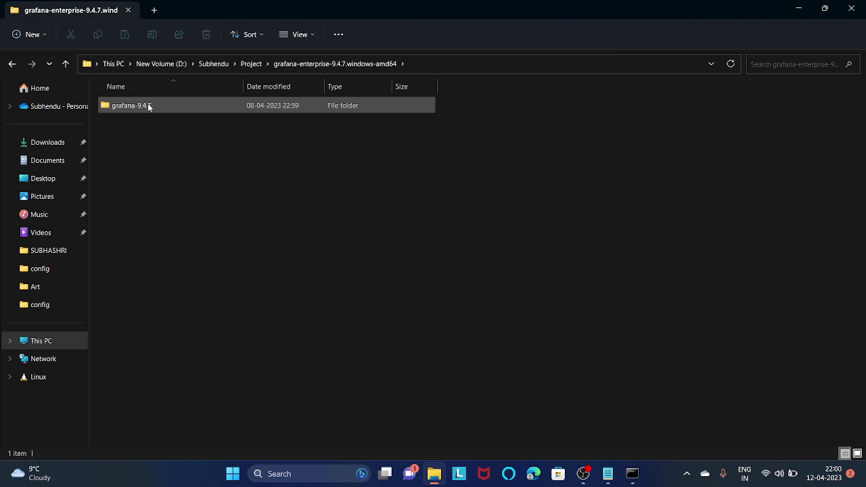
pyautogui.doubleClick(130, 105)
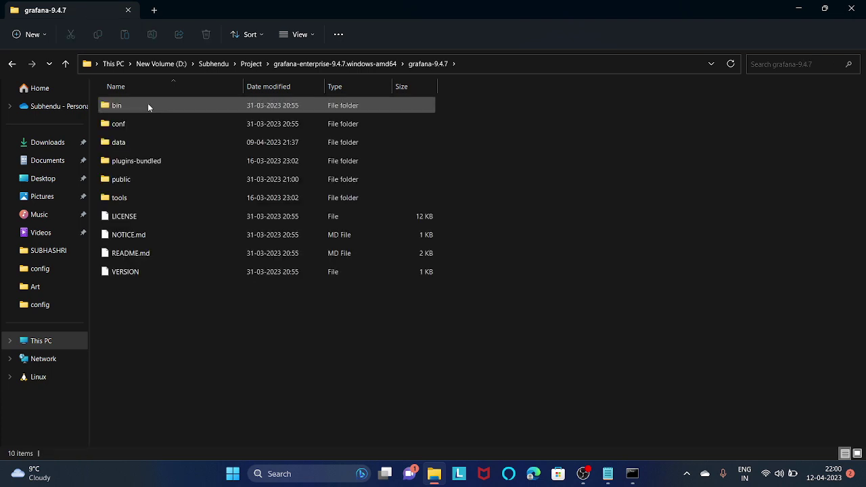
pyautogui.doubleClick(149, 106)
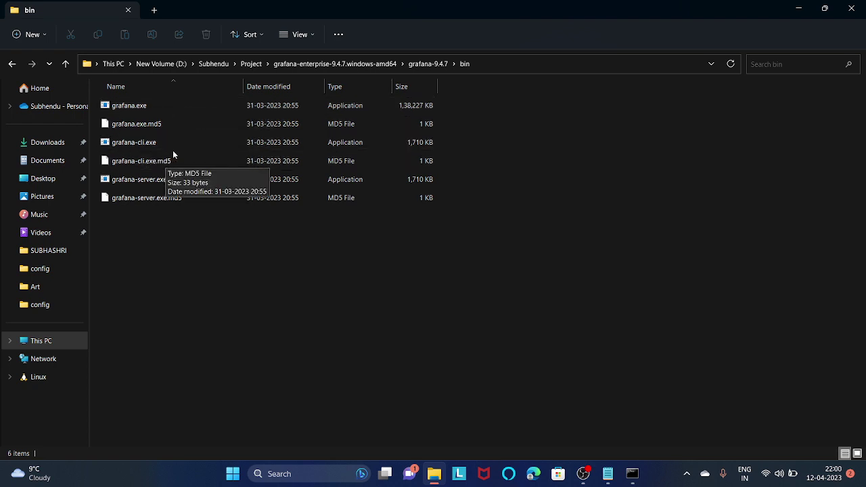
pyautogui.click(174, 183)
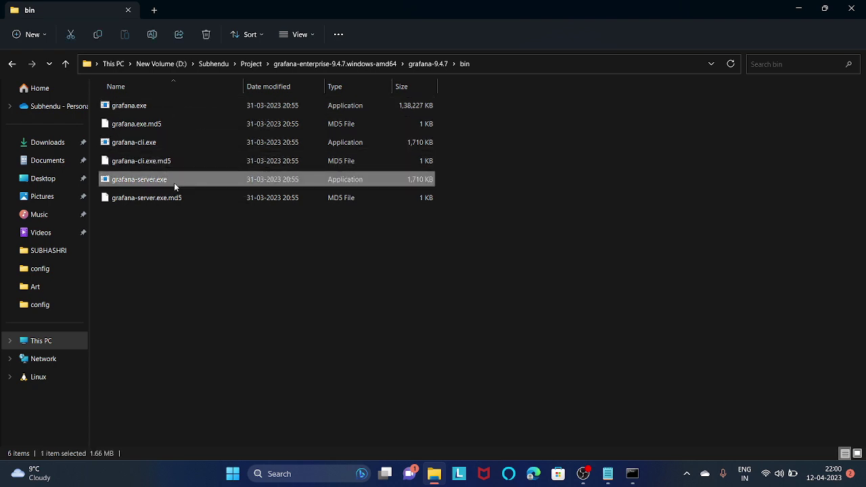
pyautogui.doubleClick(174, 183)
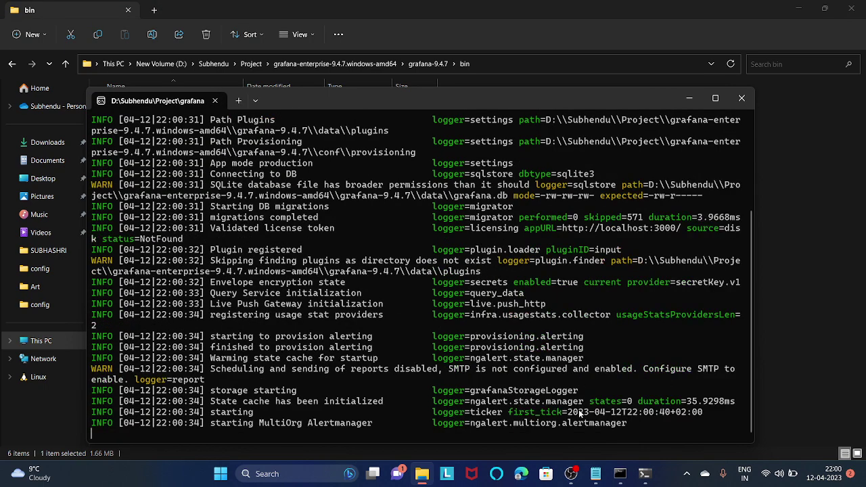
pyautogui.moveTo(620, 482)
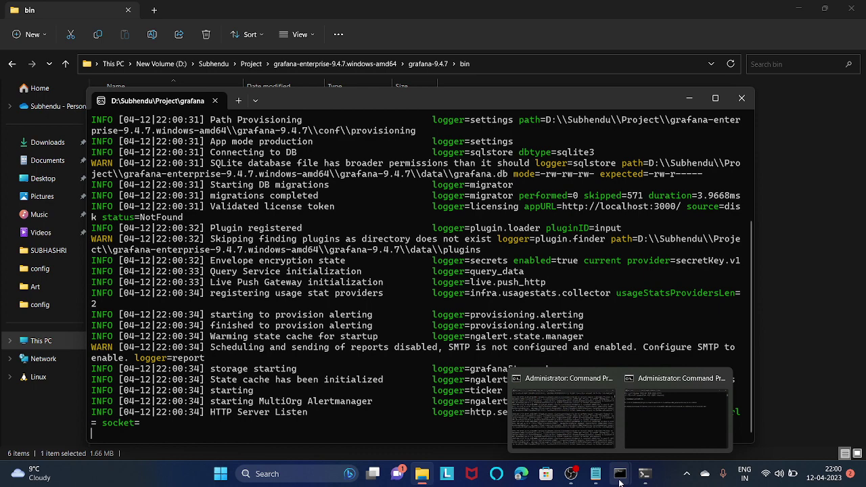
# Bring the Logstash and Elasticsearch consoles to the front to check their output
pyautogui.click(579, 451)
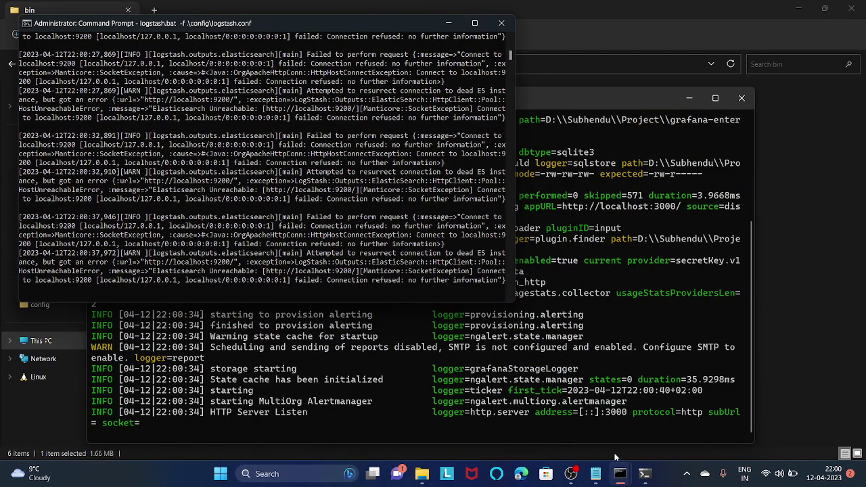
pyautogui.moveTo(620, 474)
pyautogui.click(654, 433)
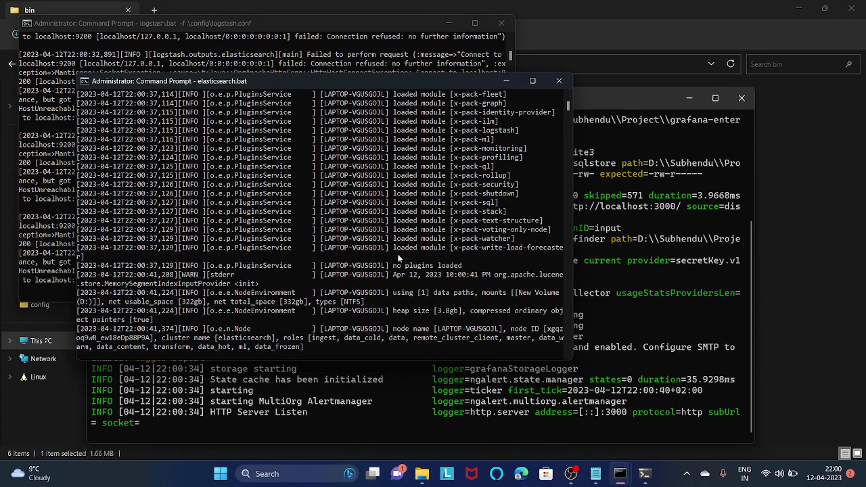
# Minimise the Elasticsearch, Logstash and Grafana consoles and the Explorer window, and shrink OBS
pyautogui.click(508, 80)
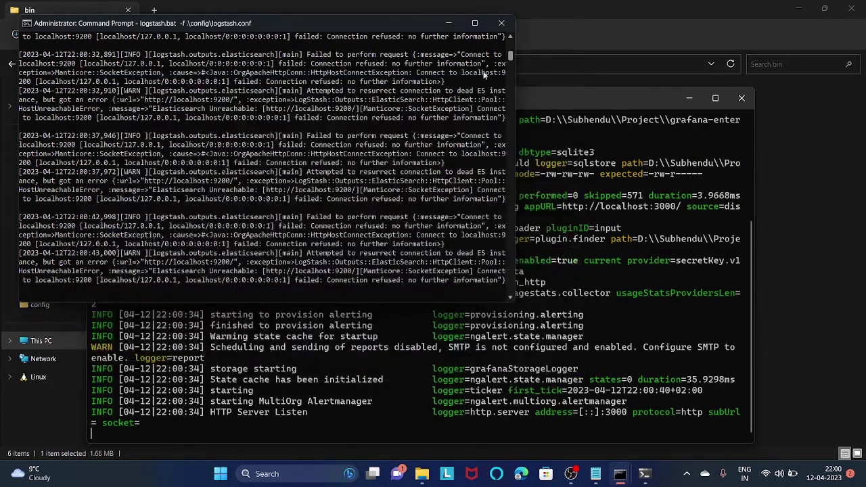
pyautogui.click(448, 24)
pyautogui.click(691, 99)
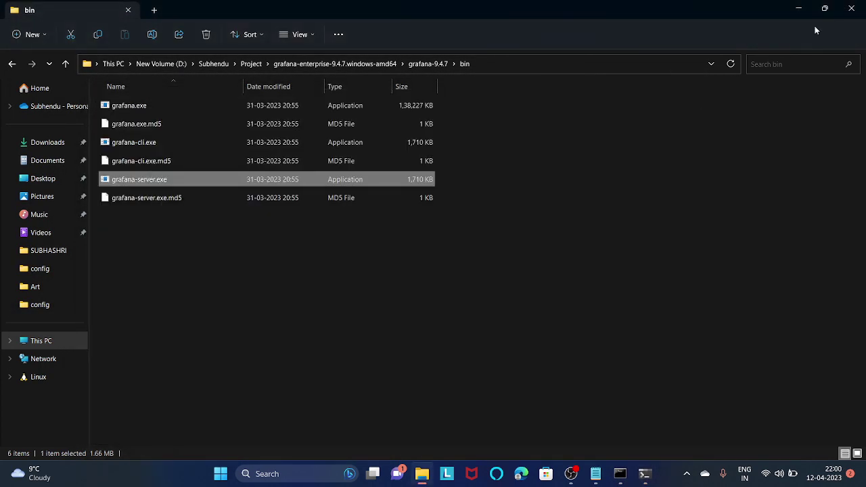
pyautogui.click(800, 5)
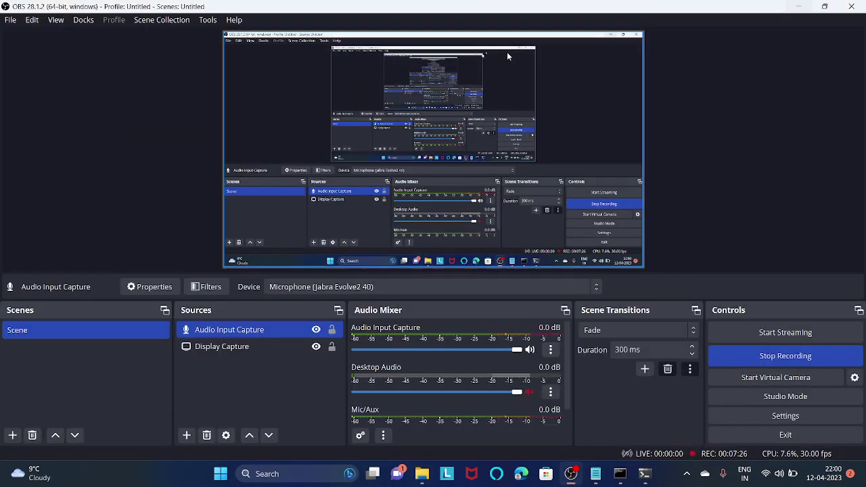
pyautogui.click(811, 4)
# Load localhost:9200 in Chrome to confirm Elasticsearch responds
pyautogui.press('super+d')
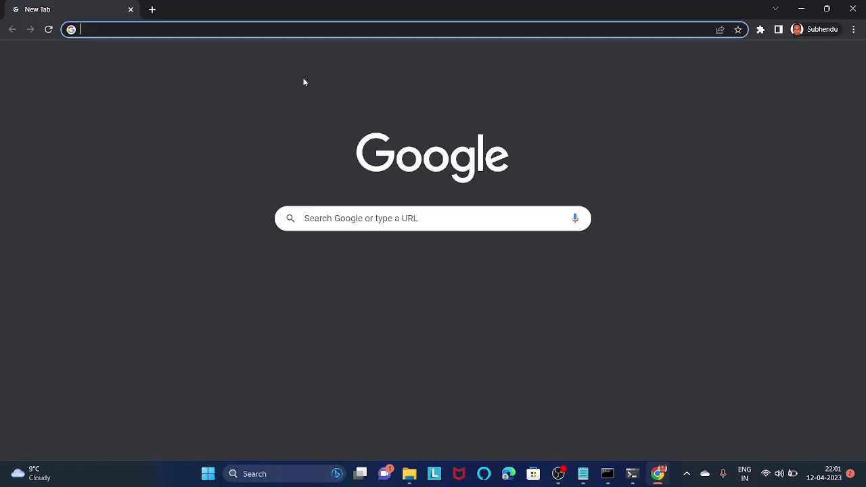
pyautogui.write('localhost:9200')
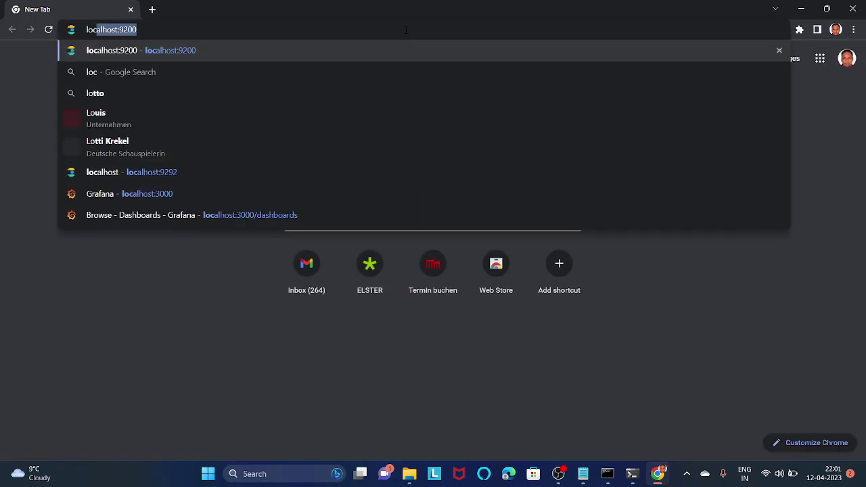
pyautogui.press('Return')
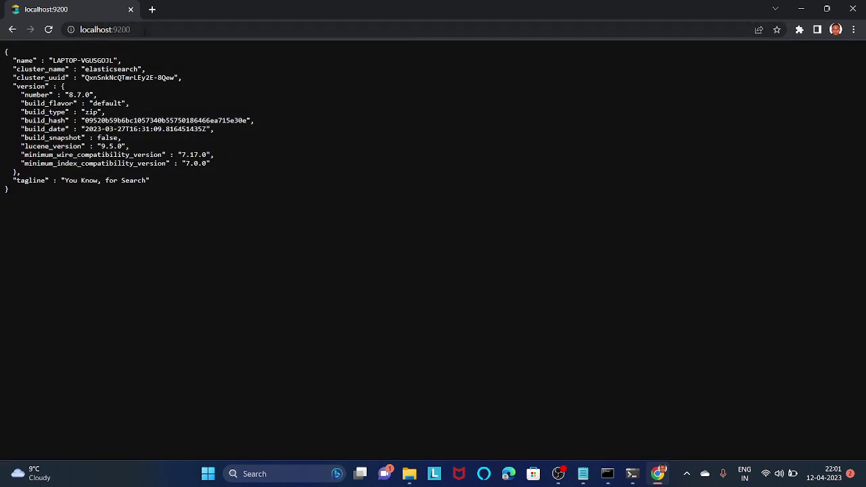
# Open Grafana at localhost:3000 in a new browser tab
pyautogui.click(152, 10)
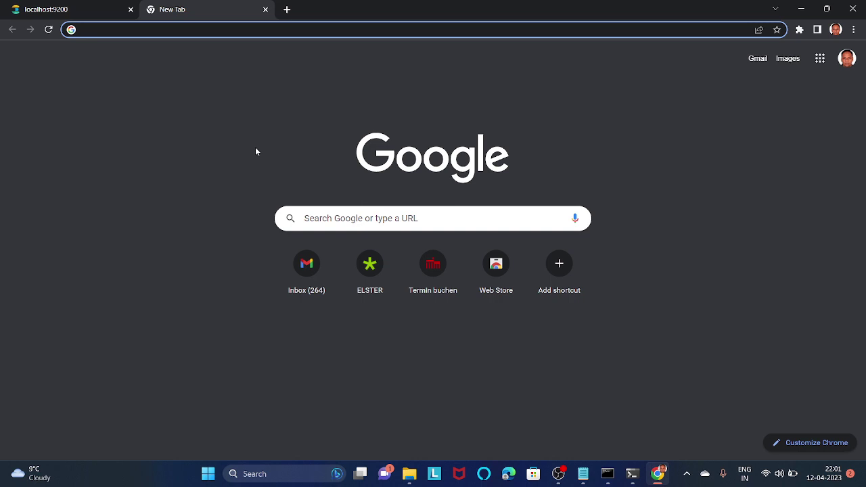
pyautogui.write('local')
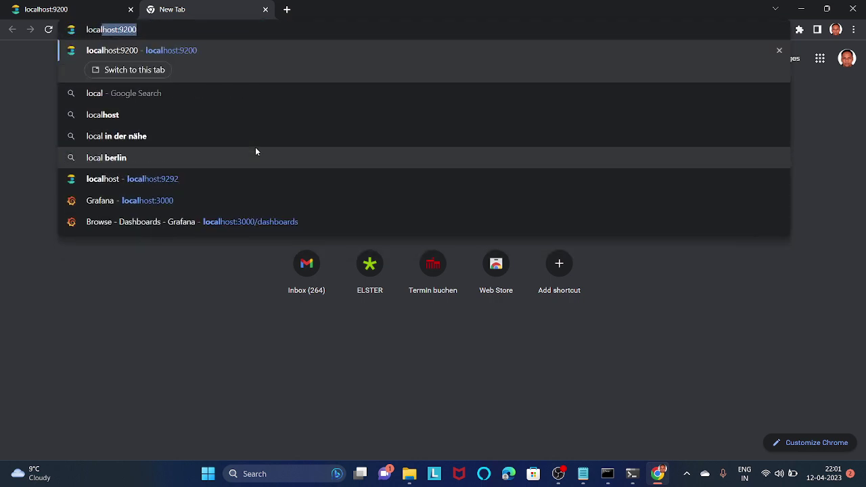
pyautogui.write('host:9')
pyautogui.press('BackSpace')
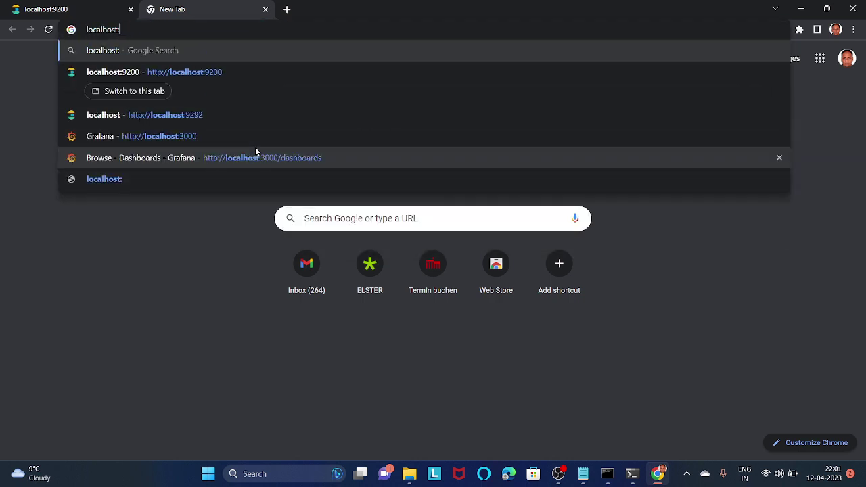
pyautogui.write('3000')
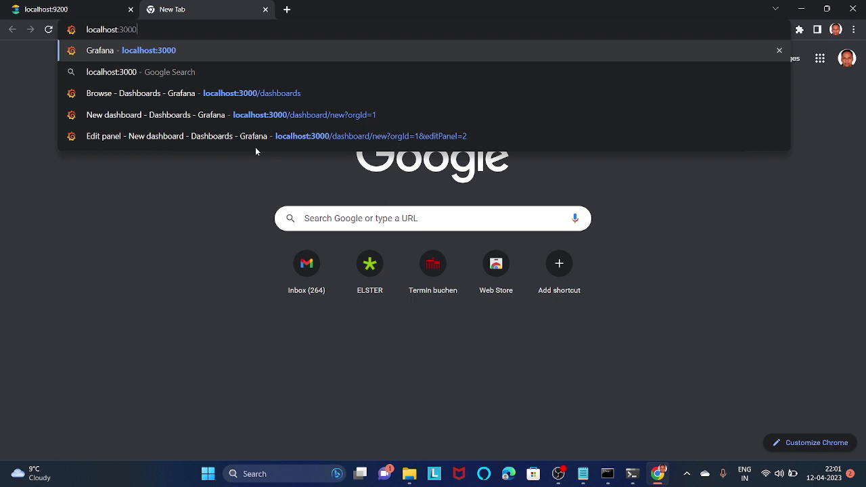
pyautogui.press('Return')
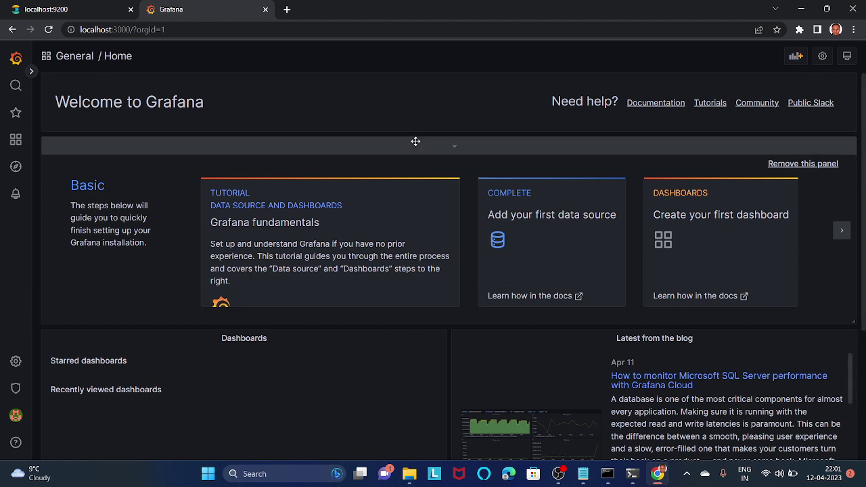
# From Configuration > Data sources, start a new data source, backing out of Graphite to the type filter
pyautogui.moveTo(16, 362)
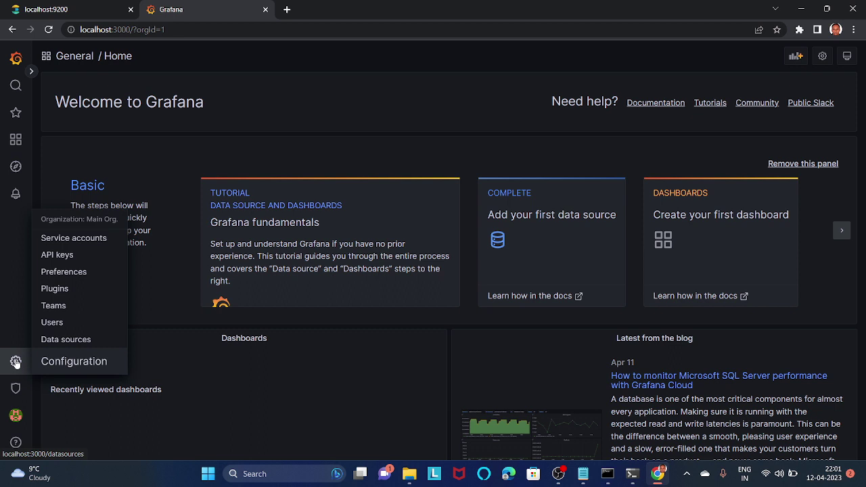
pyautogui.click(66, 339)
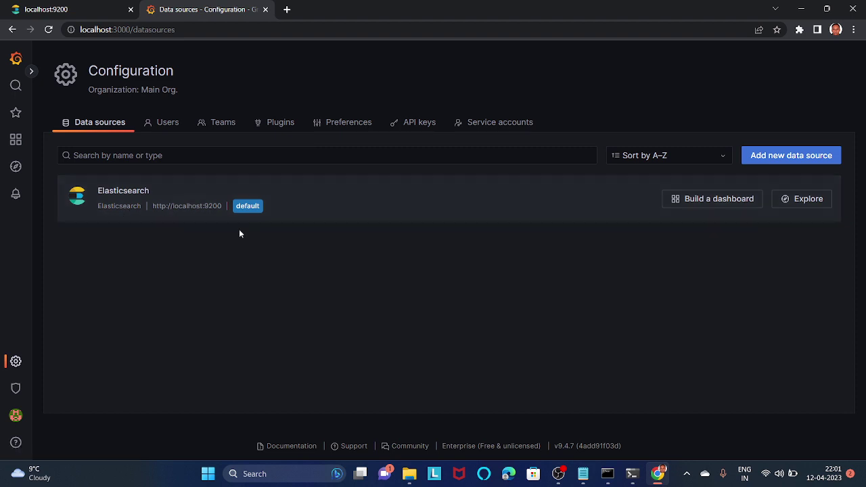
pyautogui.click(772, 155)
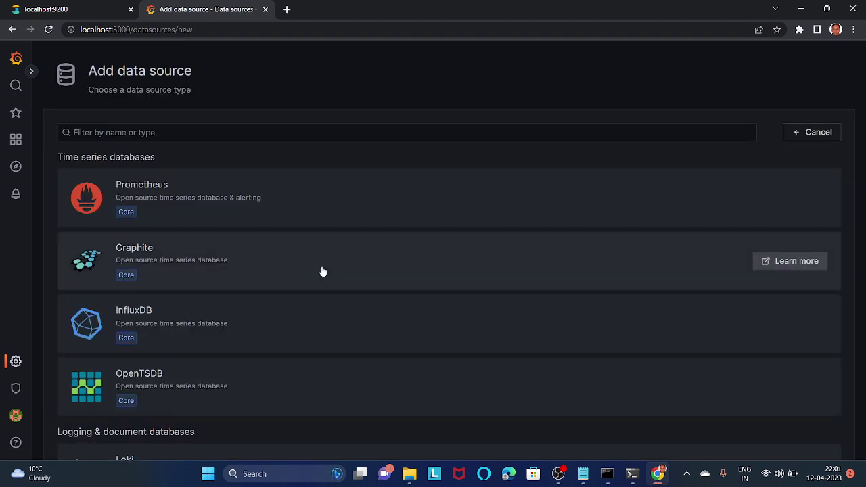
pyautogui.click(322, 271)
pyautogui.click(11, 30)
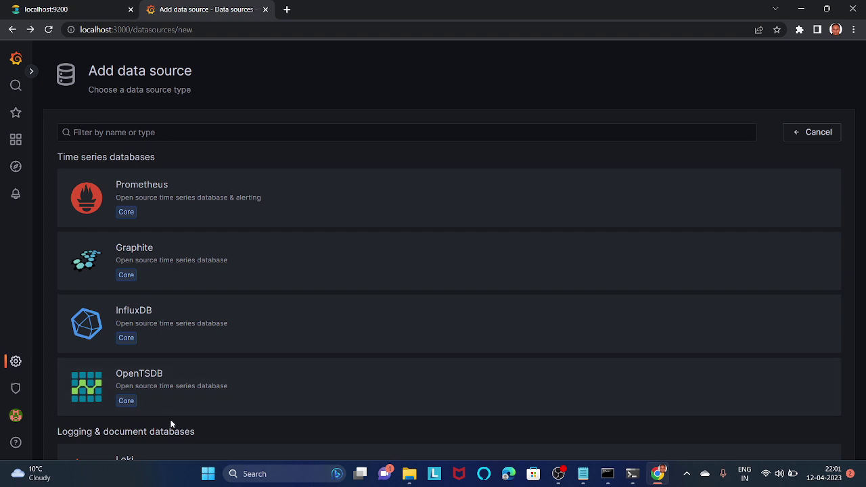
pyautogui.click(268, 132)
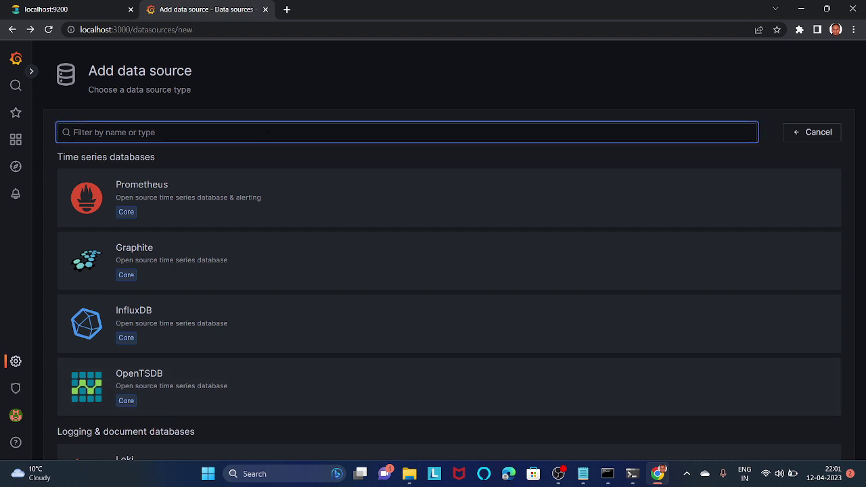
# Filter by 'ela', create an Elasticsearch data source and try an initial Save & test
pyautogui.write('ela')
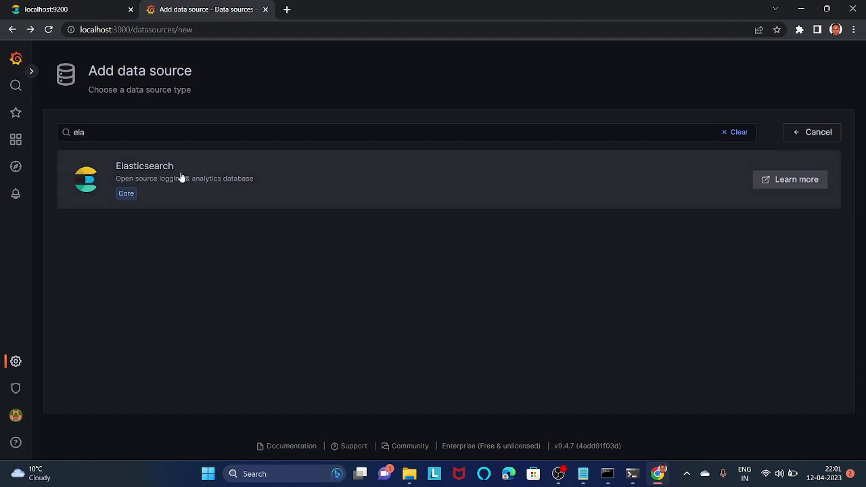
pyautogui.click(182, 177)
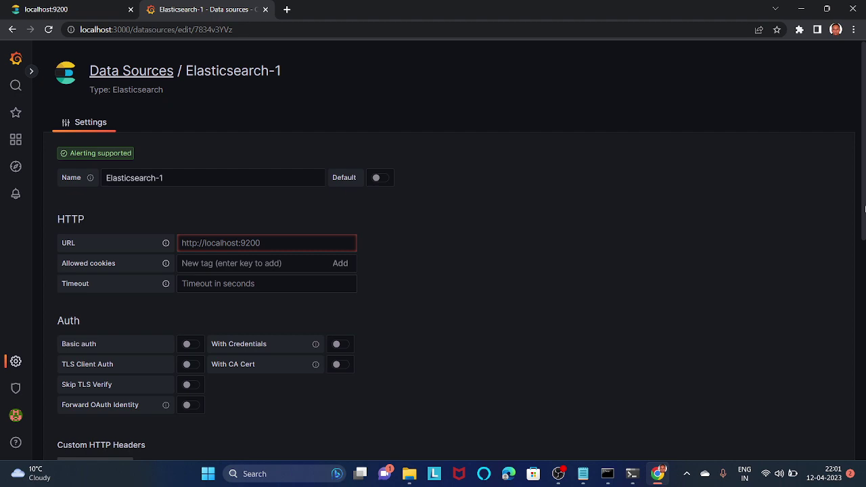
pyautogui.scroll(-6, 864, 209)
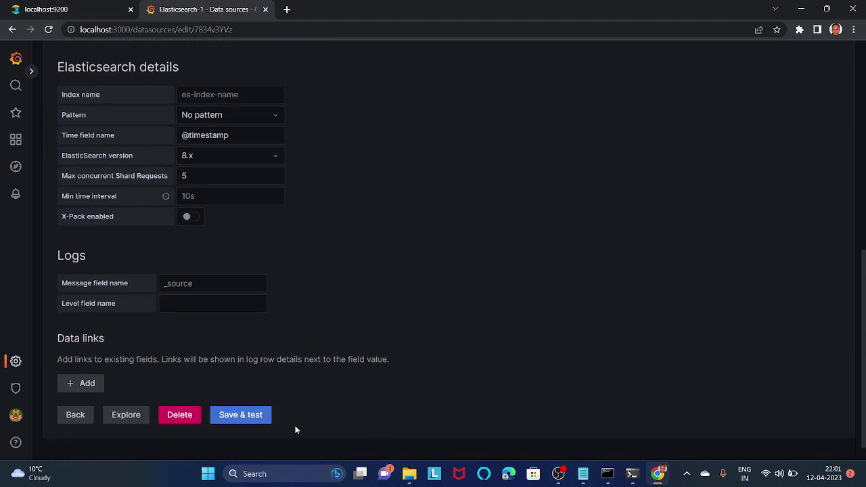
pyautogui.click(252, 422)
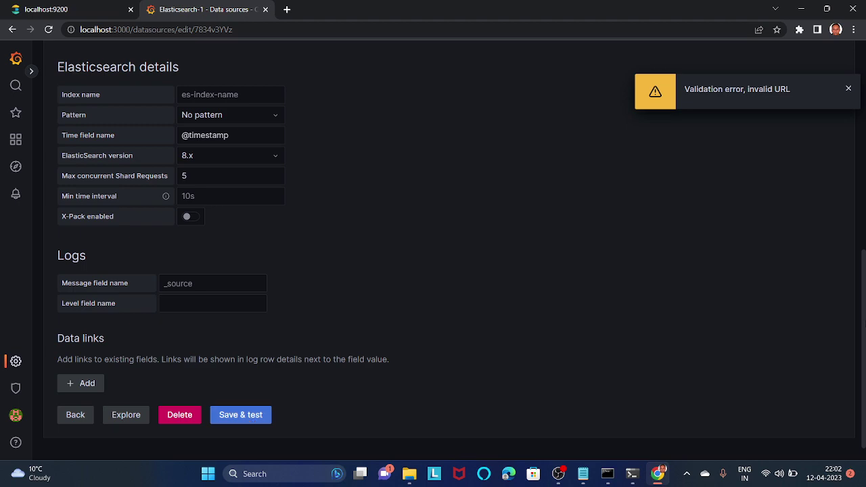
pyautogui.moveTo(864, 331); pyautogui.dragTo(737, 194)
pyautogui.scroll(2, 236, 119)
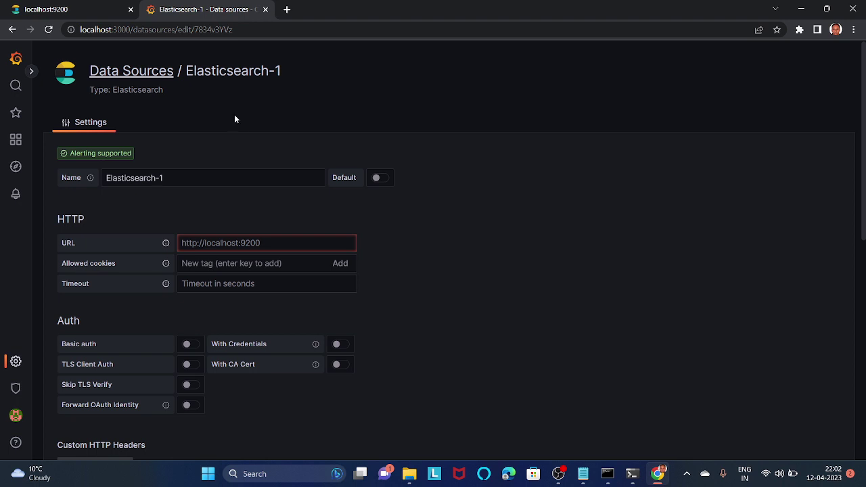
pyautogui.click(291, 245)
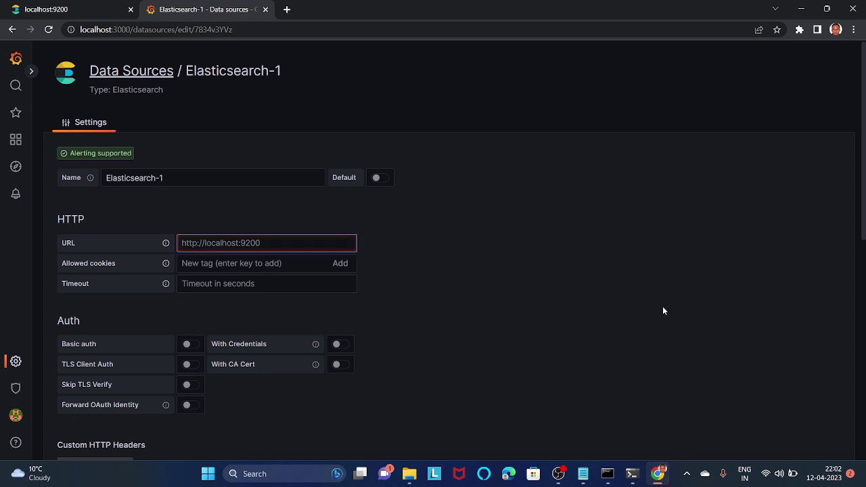
pyautogui.write('http://local')
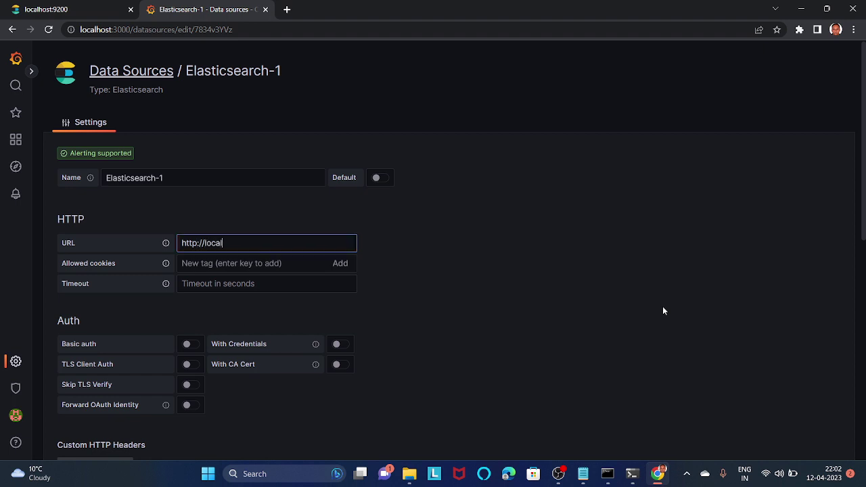
pyautogui.write('host:9200')
pyautogui.scroll(-7, 433, 271)
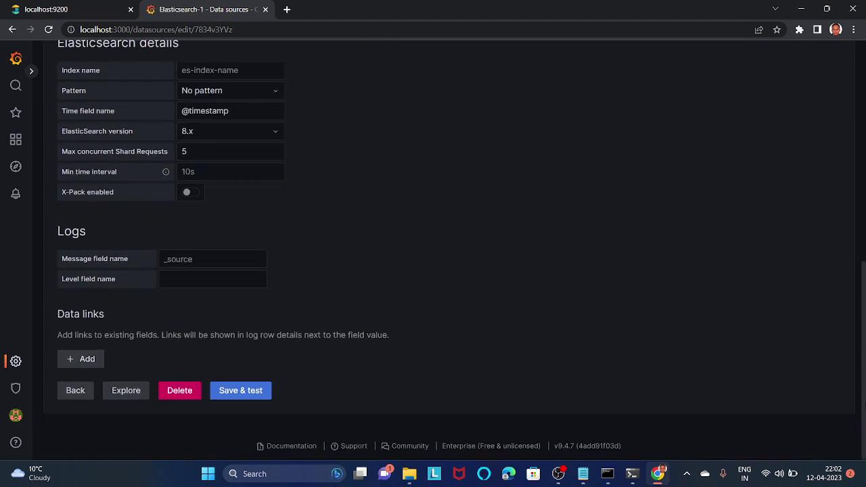
pyautogui.click(230, 389)
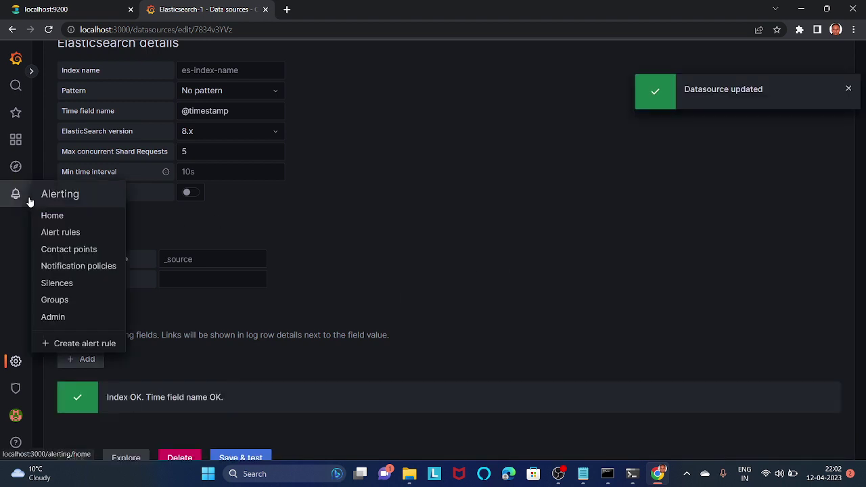
pyautogui.moveTo(20, 147)
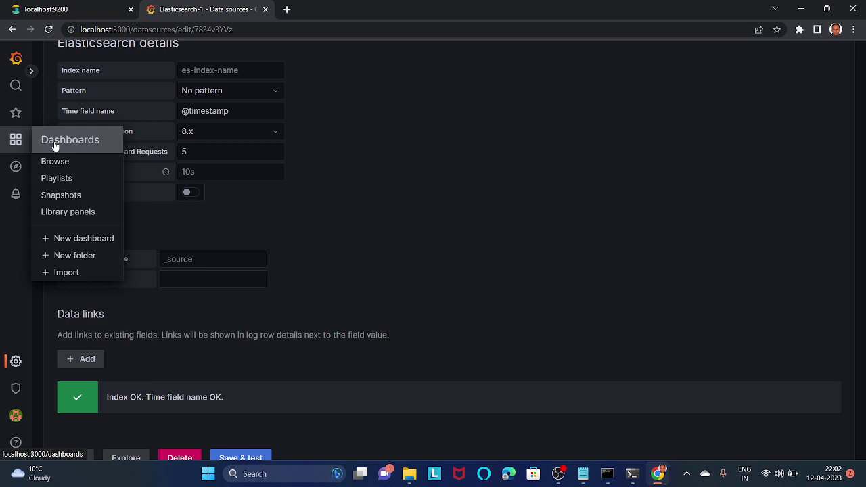
pyautogui.click(54, 140)
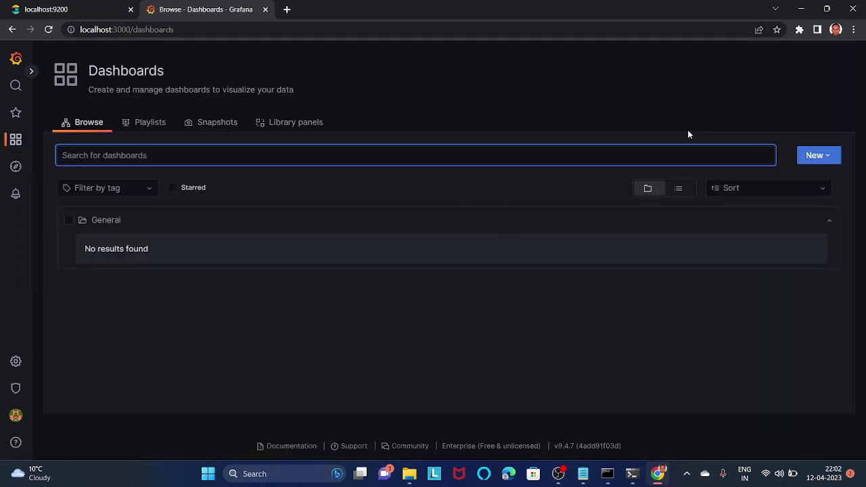
# Create a new dashboard and add a new panel to it
pyautogui.click(14, 141)
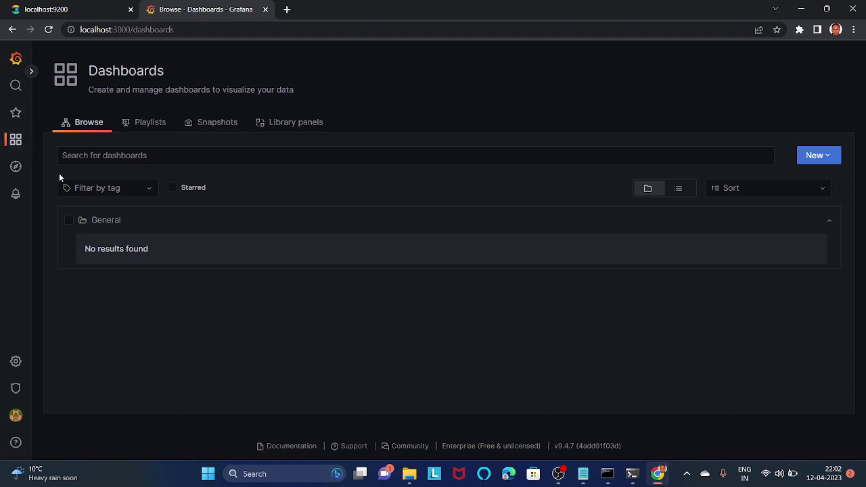
pyautogui.moveTo(25, 136)
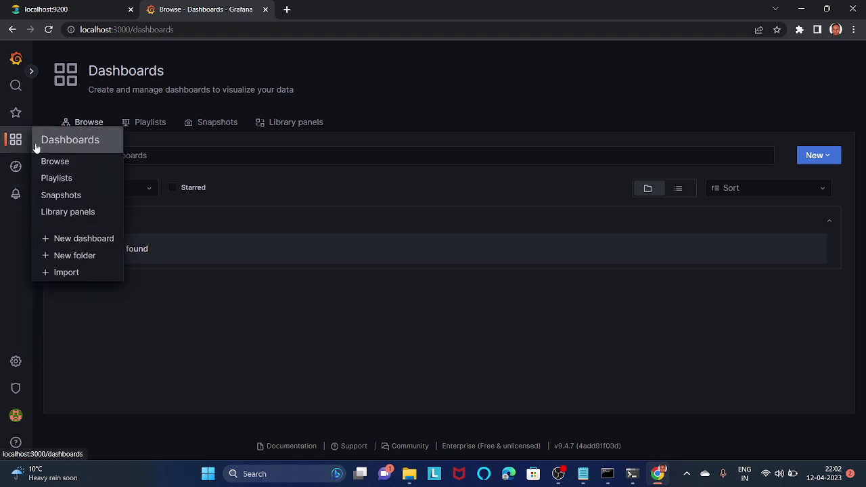
pyautogui.click(79, 240)
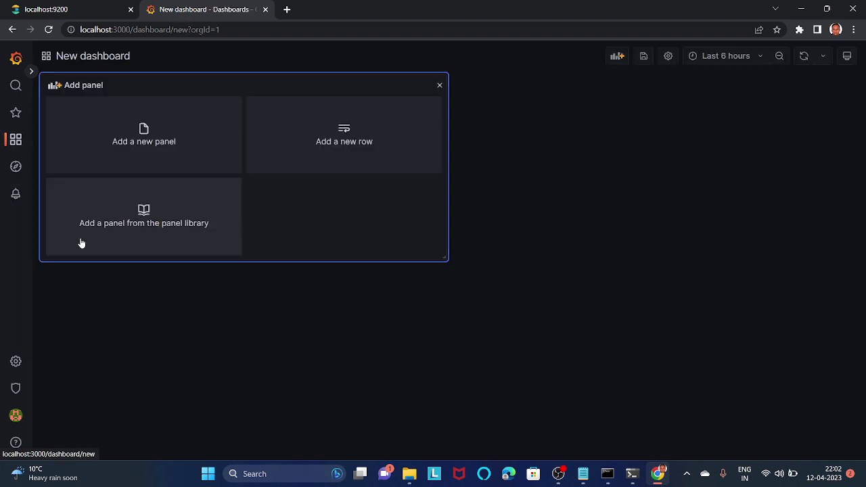
pyautogui.click(169, 160)
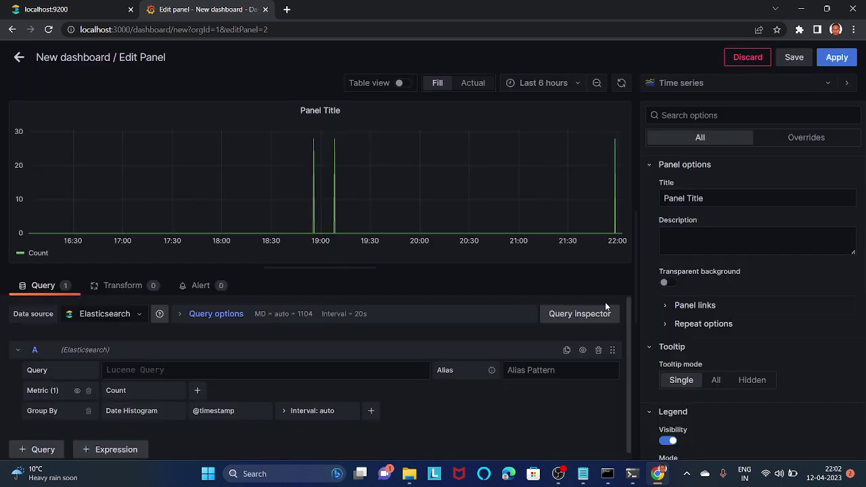
# Refresh the panel query in Query inspector, then zoom the graph to 21:56:24–22:01:32
pyautogui.click(599, 318)
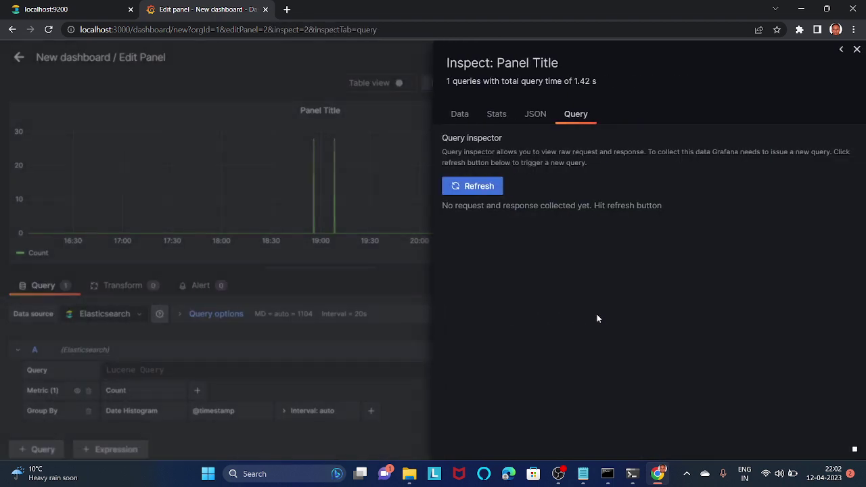
pyautogui.click(494, 189)
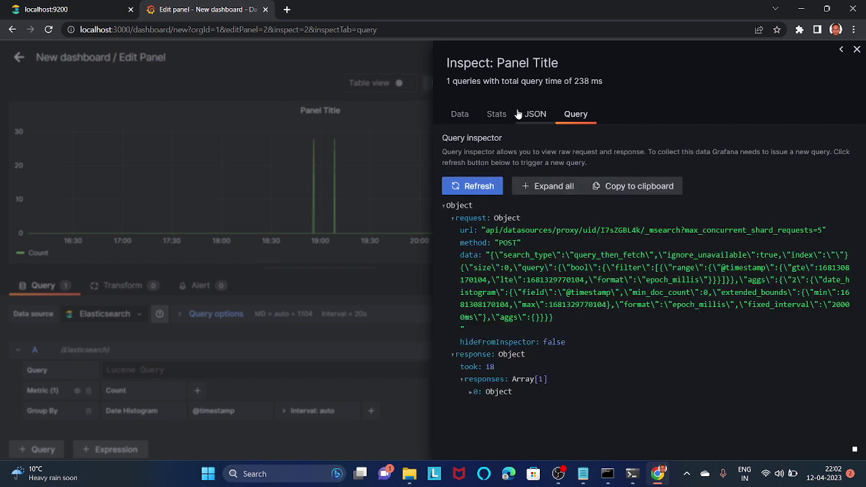
pyautogui.click(857, 52)
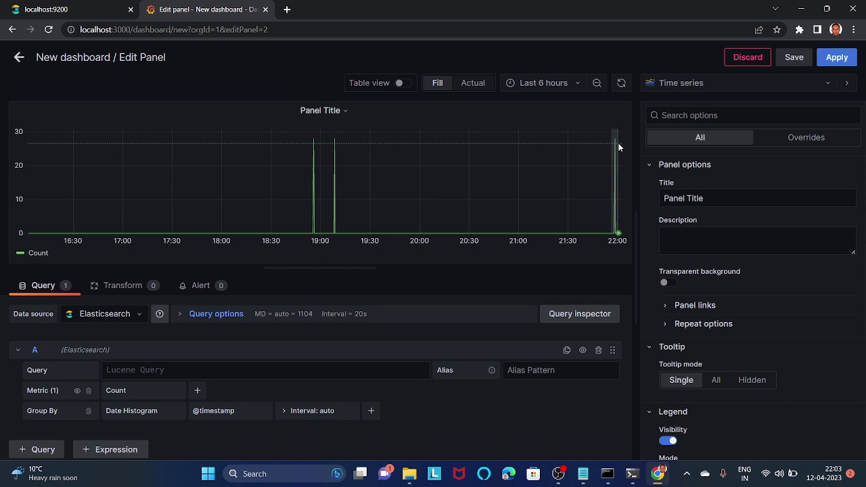
pyautogui.moveTo(618, 148); pyautogui.dragTo(620, 148)
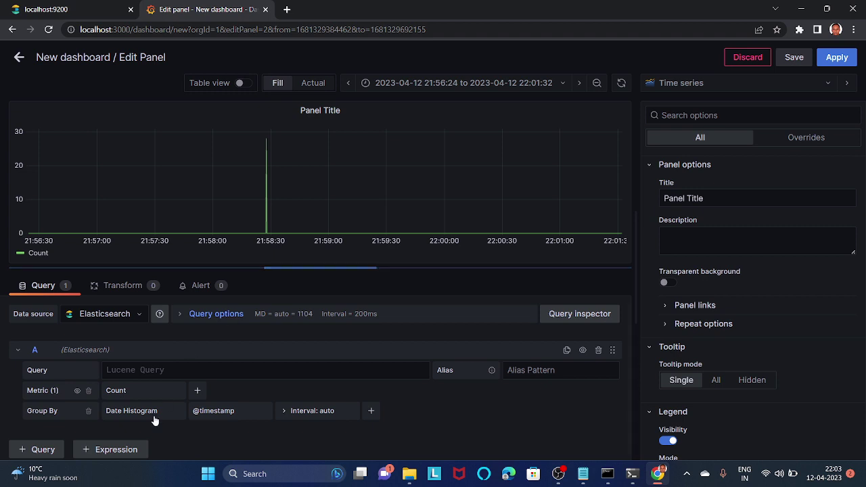
pyautogui.moveTo(607, 474)
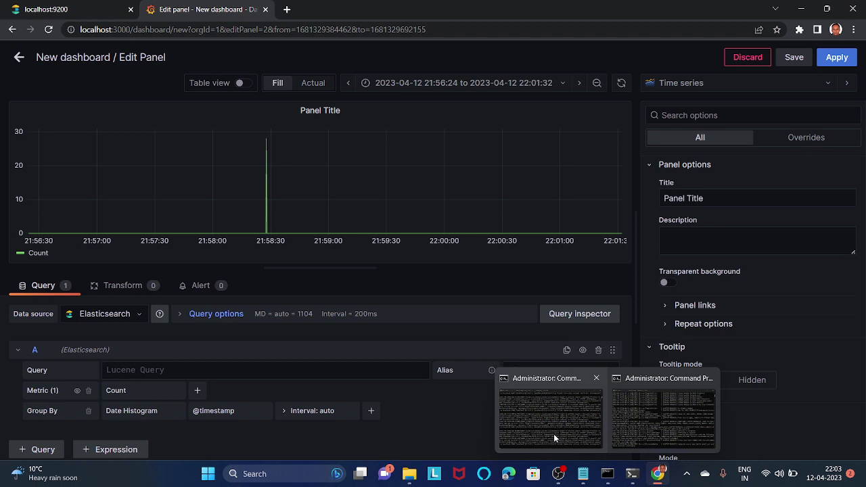
pyautogui.click(554, 434)
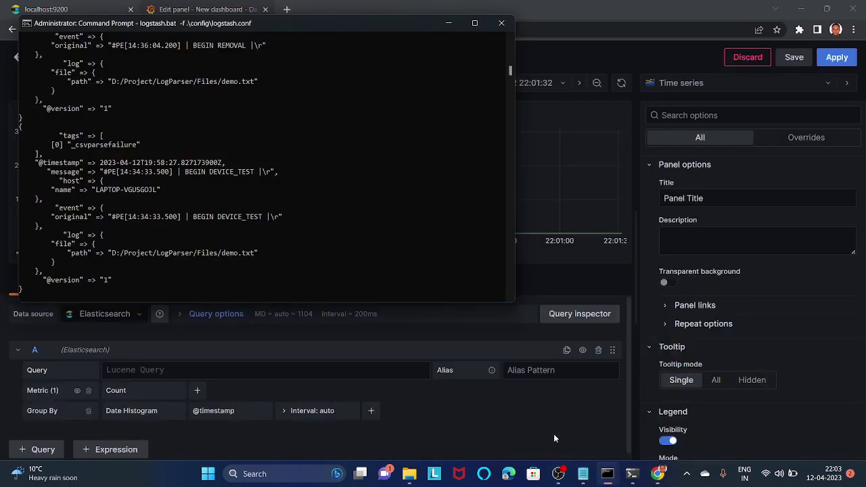
pyautogui.doubleClick(367, 25)
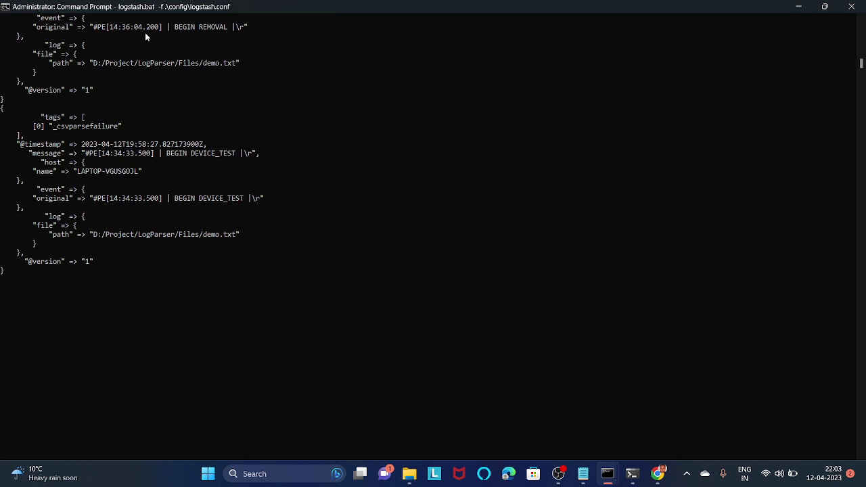
pyautogui.moveTo(610, 474)
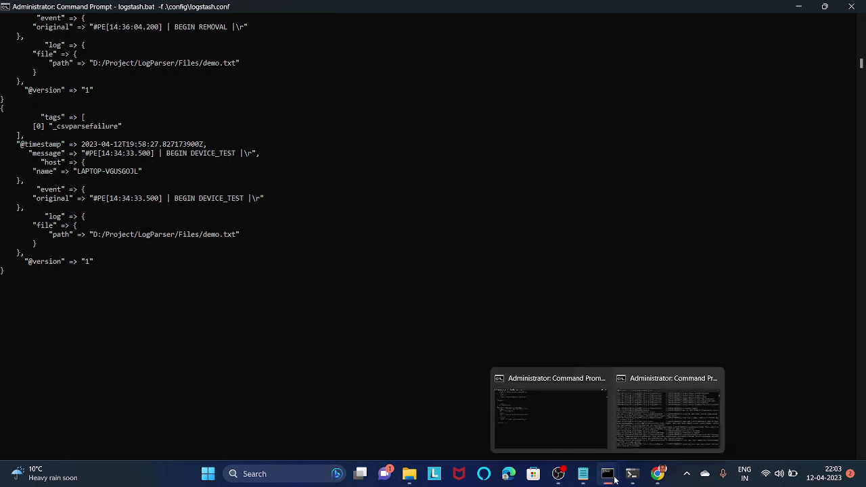
pyautogui.click(644, 434)
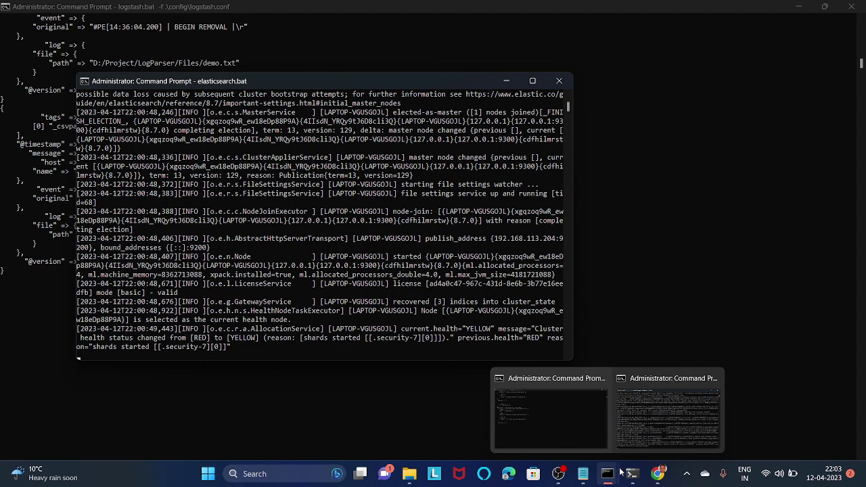
pyautogui.moveTo(634, 470)
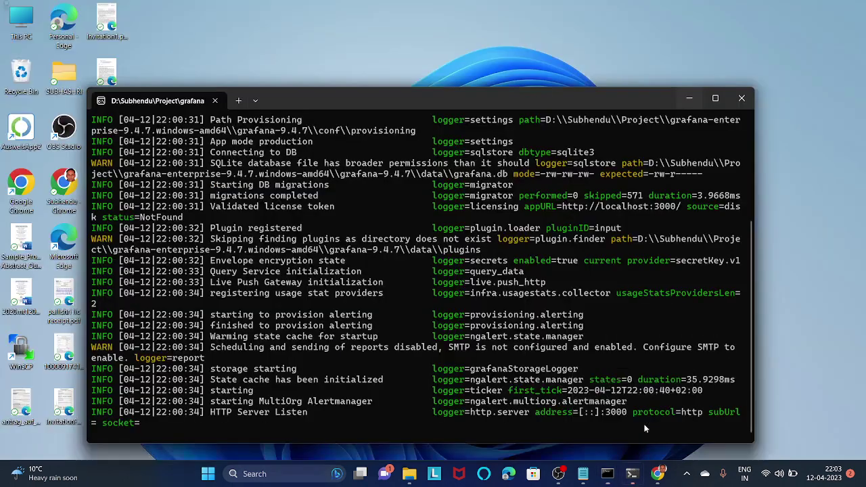
pyautogui.click(646, 428)
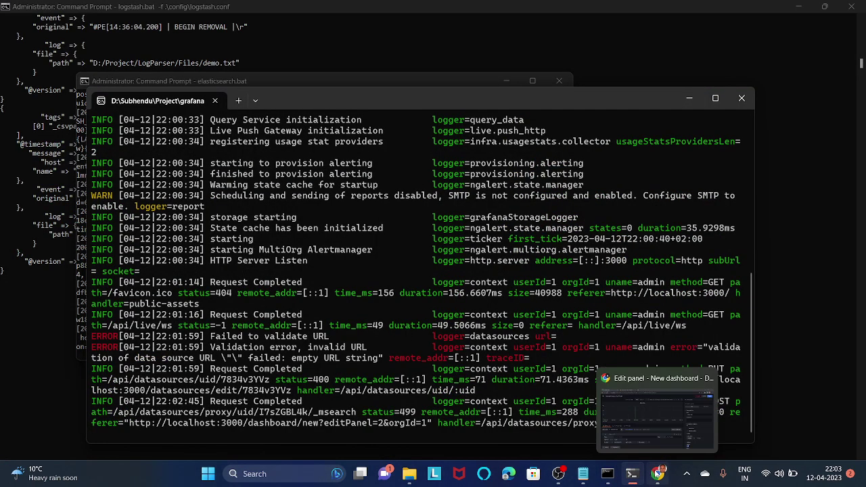
pyautogui.click(658, 474)
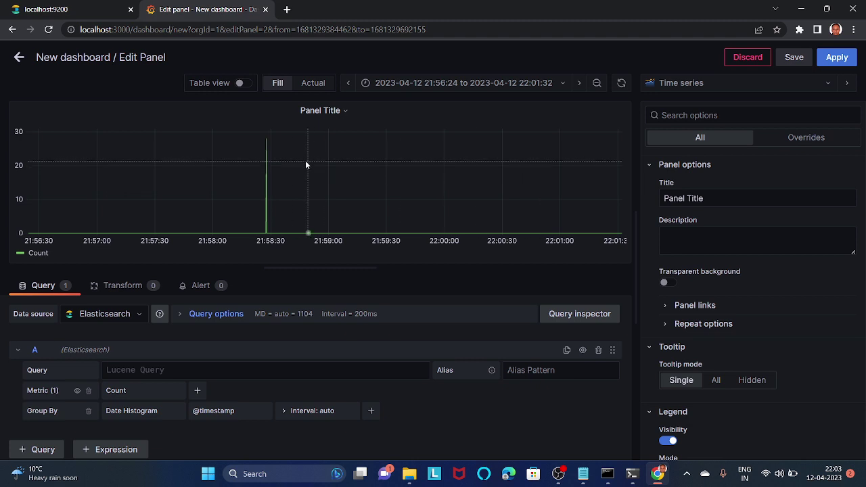
# Drag across the Count spike to zoom the panel to 21:58:22–21:58:34
pyautogui.moveTo(255, 139); pyautogui.dragTo(279, 144)
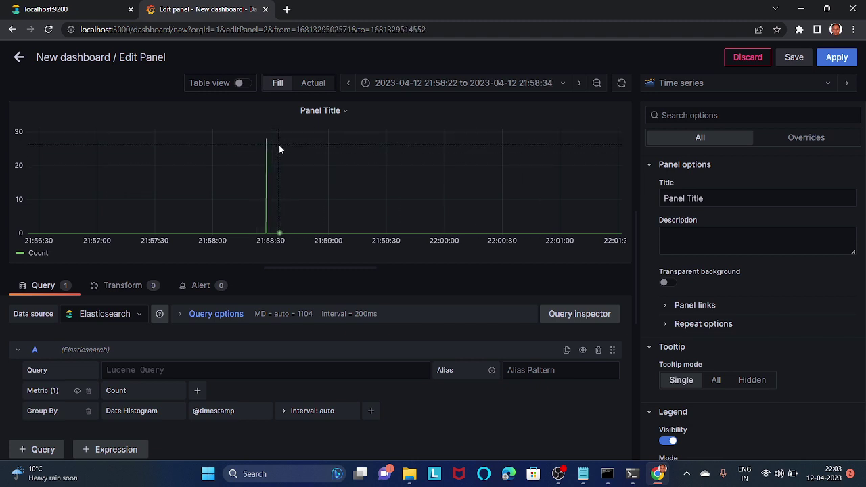